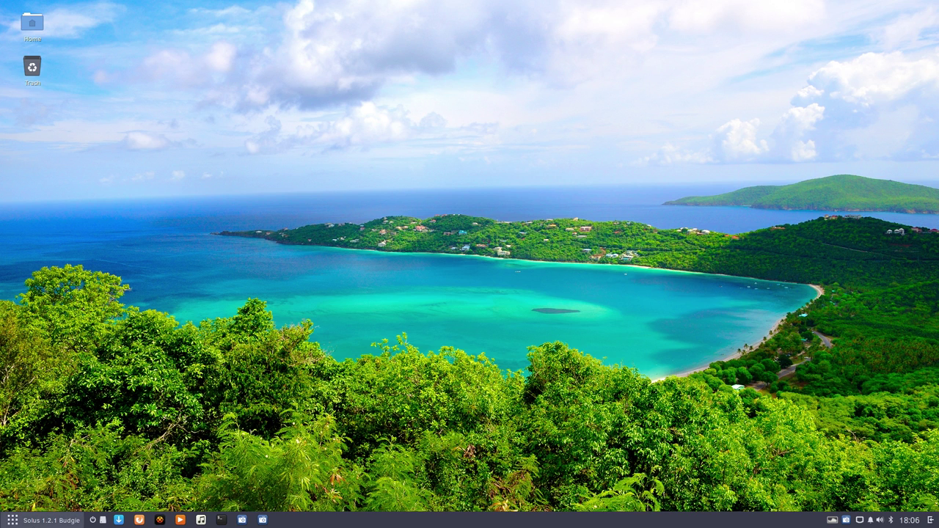
Search the Budgie menu for 'short' and open the Keyboard settings result
click(32, 517)
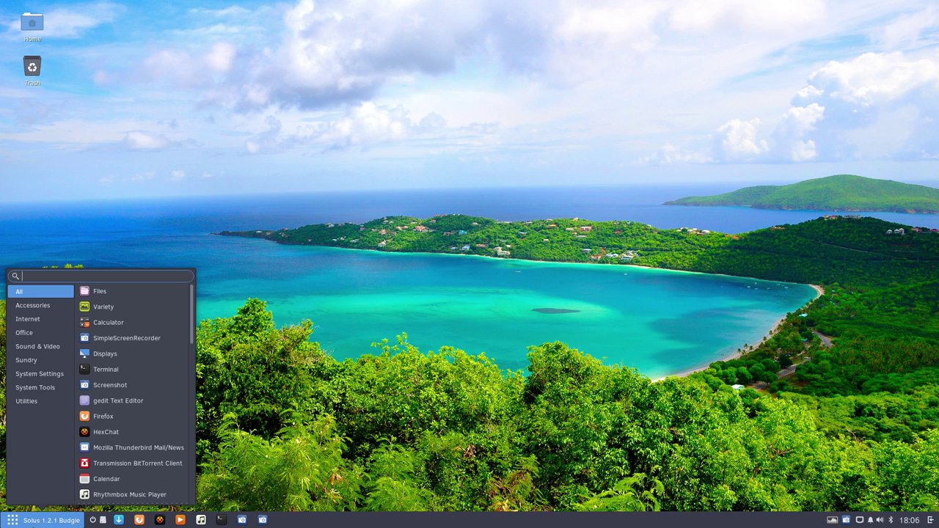
text(ke)
key(BackSpace)
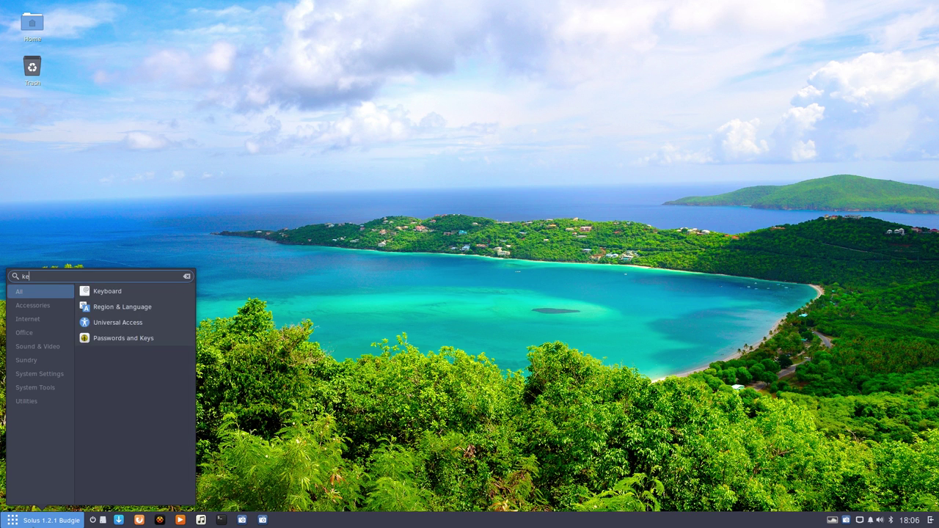
key(BackSpace)
text(shu)
key(BackSpace)
text(u)
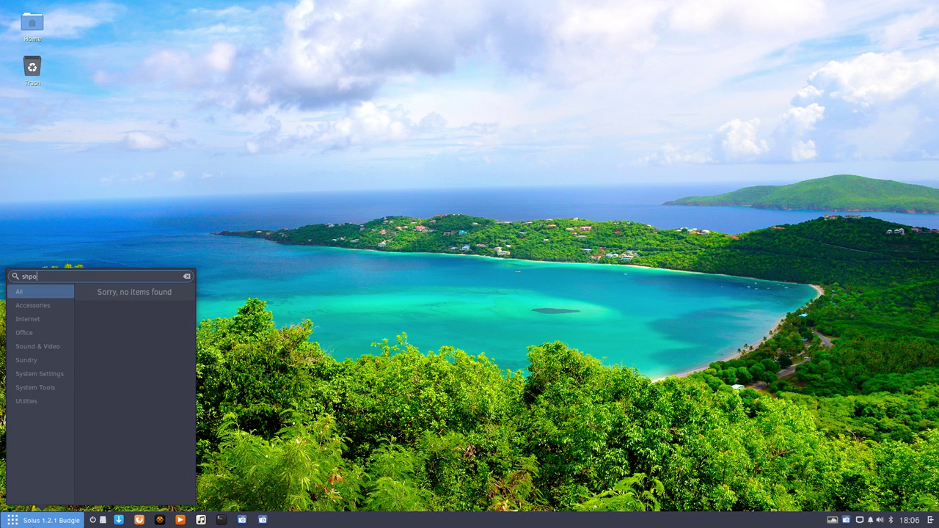
key(BackSpace)
text(ort)
click(124, 289)
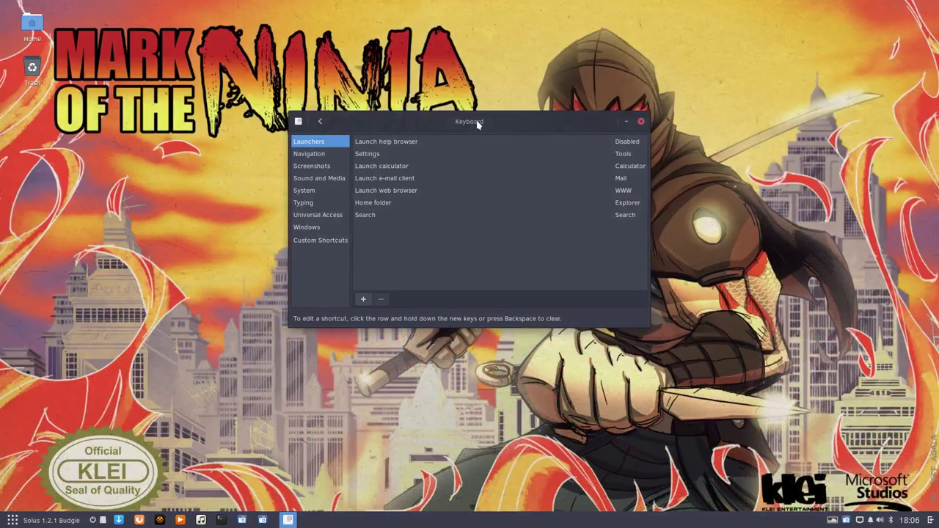
Browse the Navigation, Screenshots, Sound, System, Typing and Universal Access categories, ending on Custom Shortcuts
drag(477, 121, 477, 86)
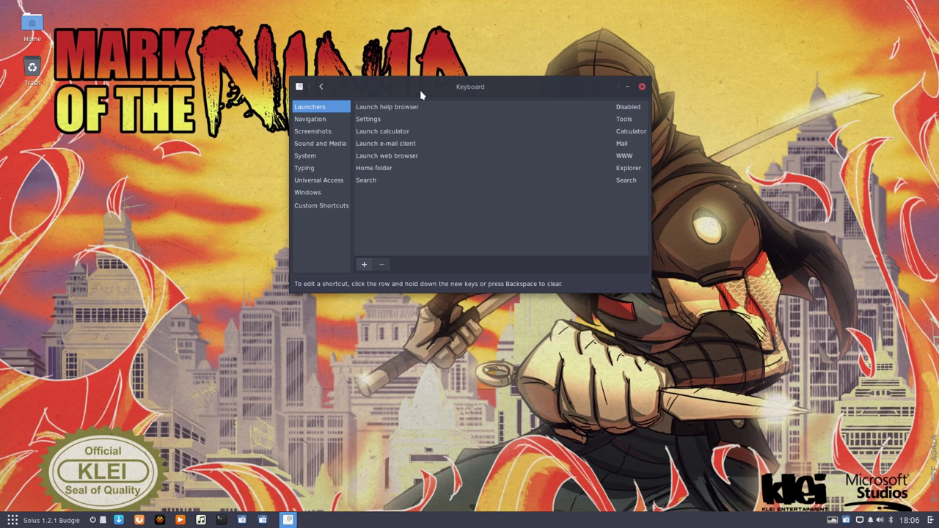
click(317, 120)
click(317, 133)
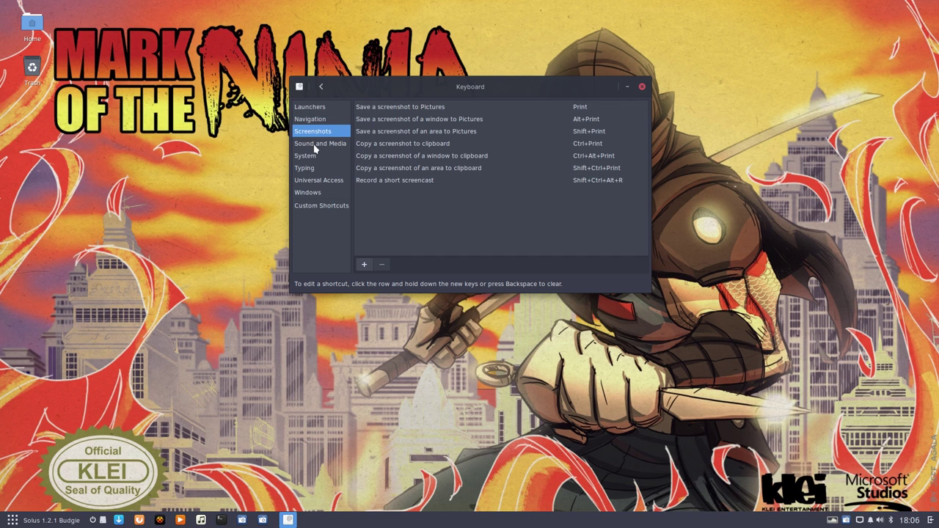
click(317, 145)
click(308, 156)
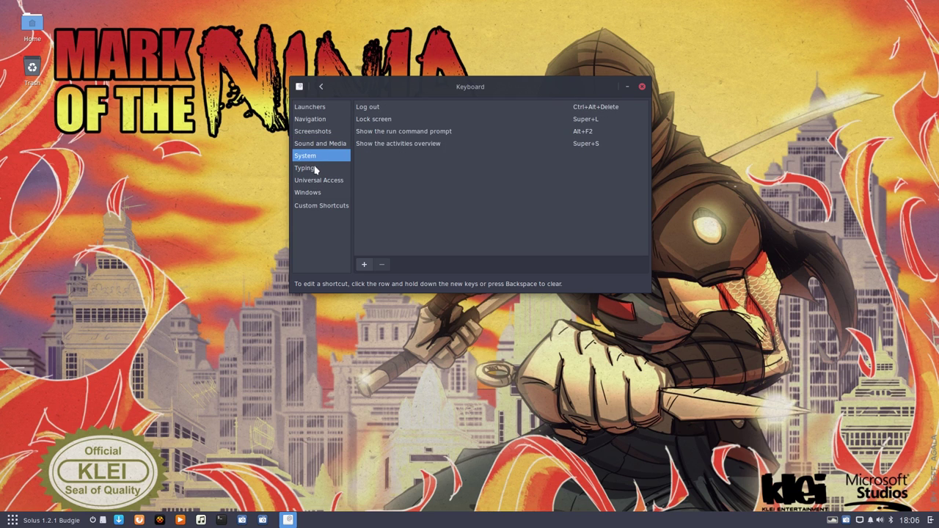
click(311, 169)
click(315, 181)
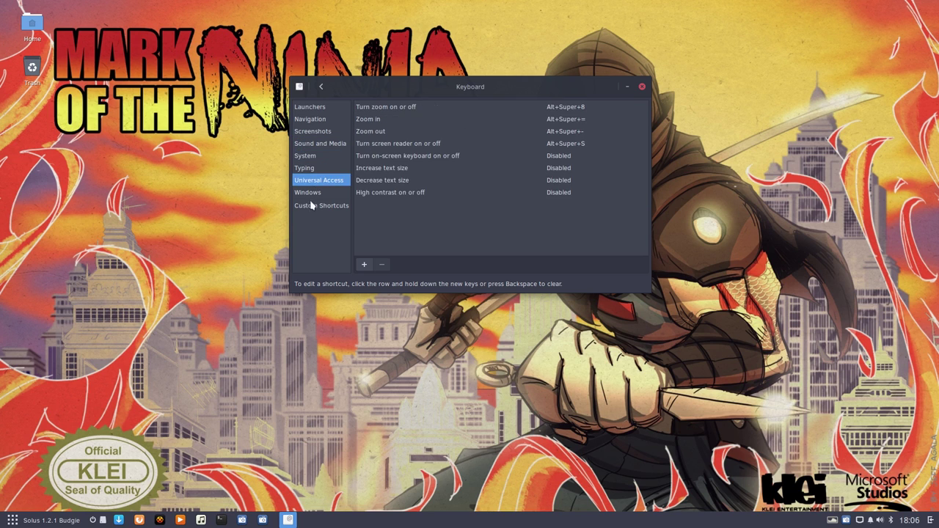
click(313, 206)
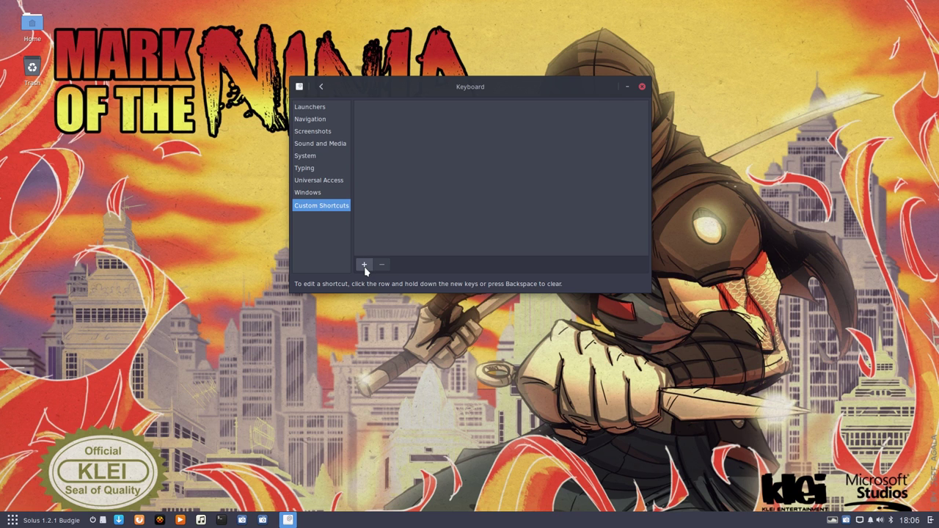
Trash the Mark of the Ninja wallpaper from Variety's tray menu
mouse_move(477, 92)
mouse_down()
mouse_move(255, 202)
mouse_move(493, 80)
mouse_up()
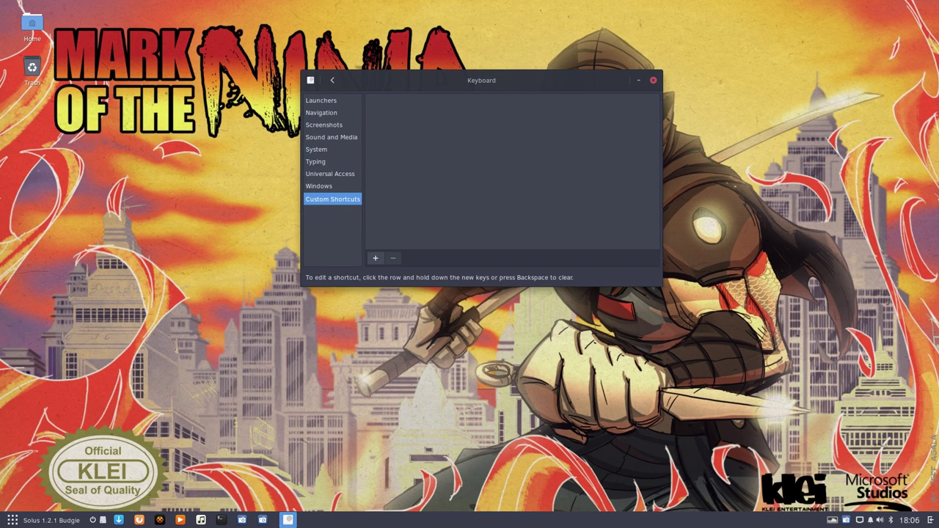
click(832, 519)
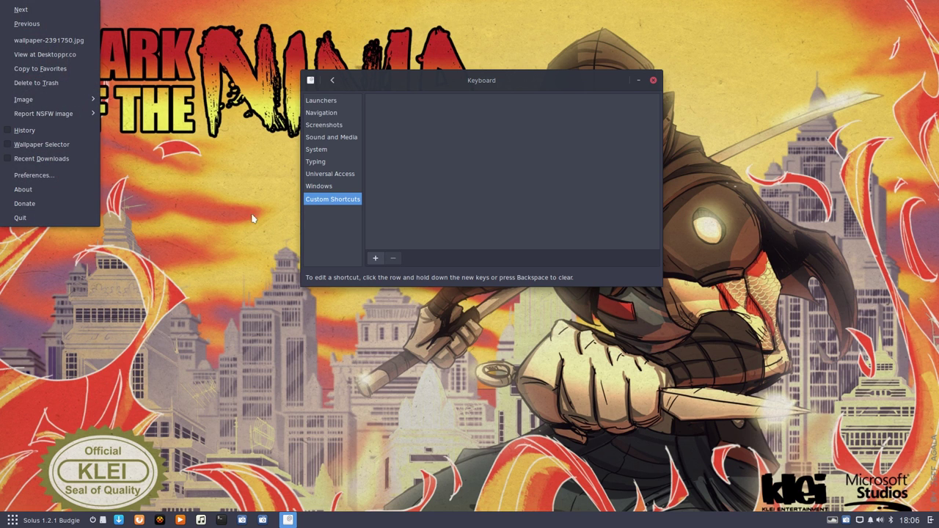
click(62, 83)
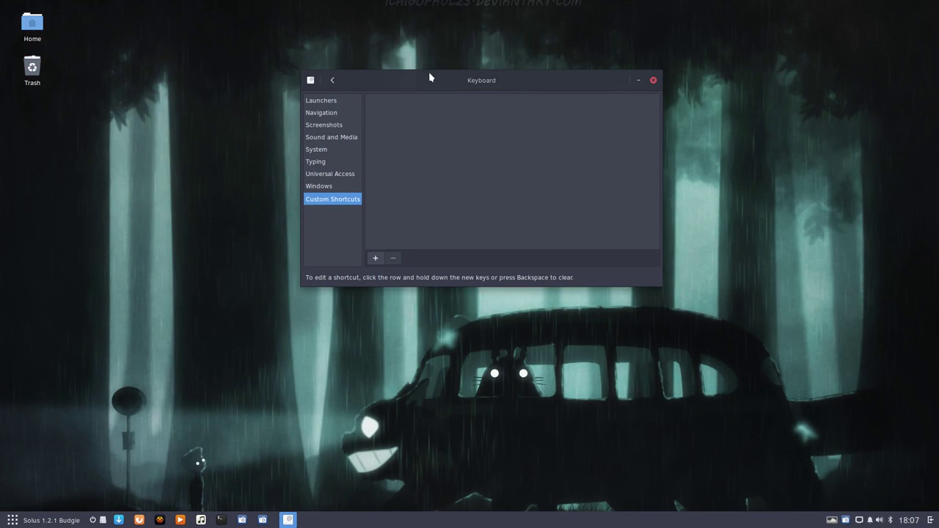
Recentre the Keyboard window and dismiss Variety's tray menu without choosing anything
mouse_move(476, 81)
mouse_down()
mouse_move(478, 220)
mouse_move(521, 55)
mouse_move(776, 241)
mouse_move(527, 100)
mouse_move(506, 157)
mouse_up()
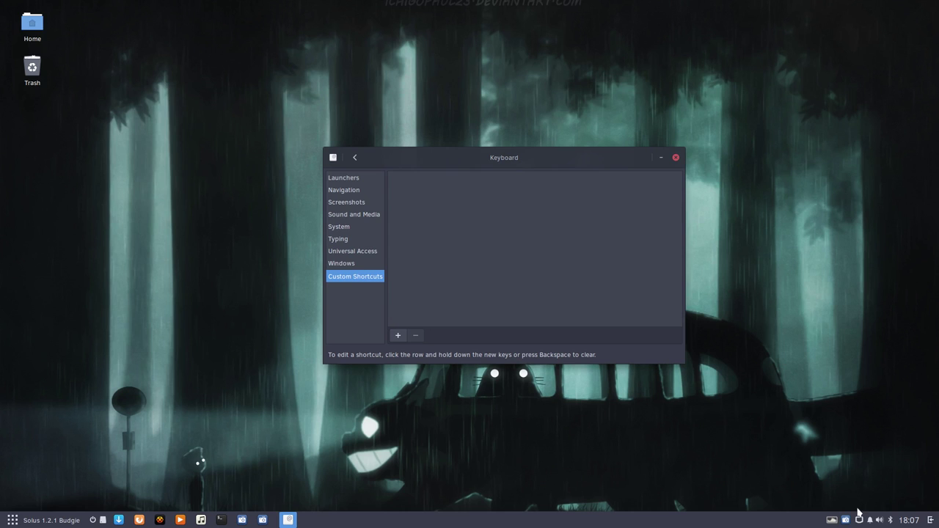
click(831, 520)
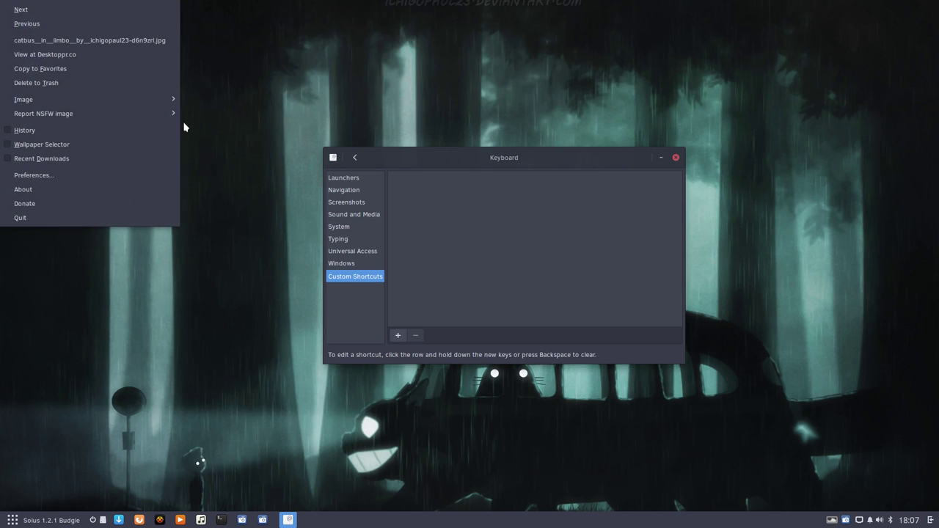
click(275, 58)
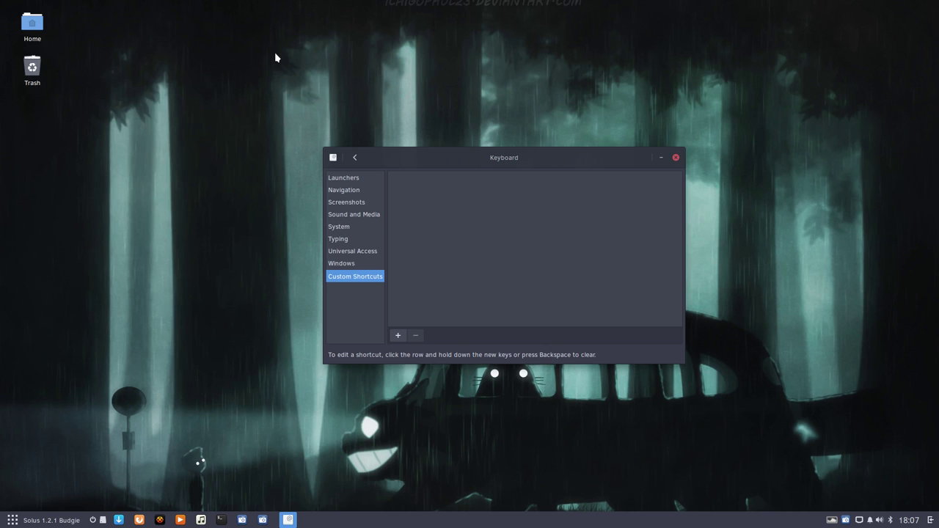
Add a custom shortcut named 'Variety -t' with command 'variety -t'
click(397, 336)
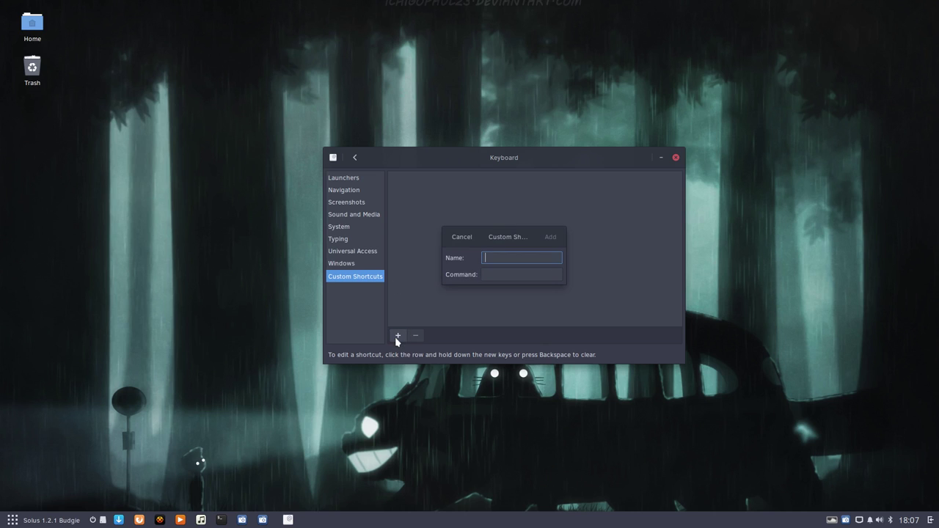
text(V)
text(eri)
key(BackSpace)
key(BackSpace)
key(BackSpace)
text(arie)
text(ty -t)
click(492, 275)
text(variety )
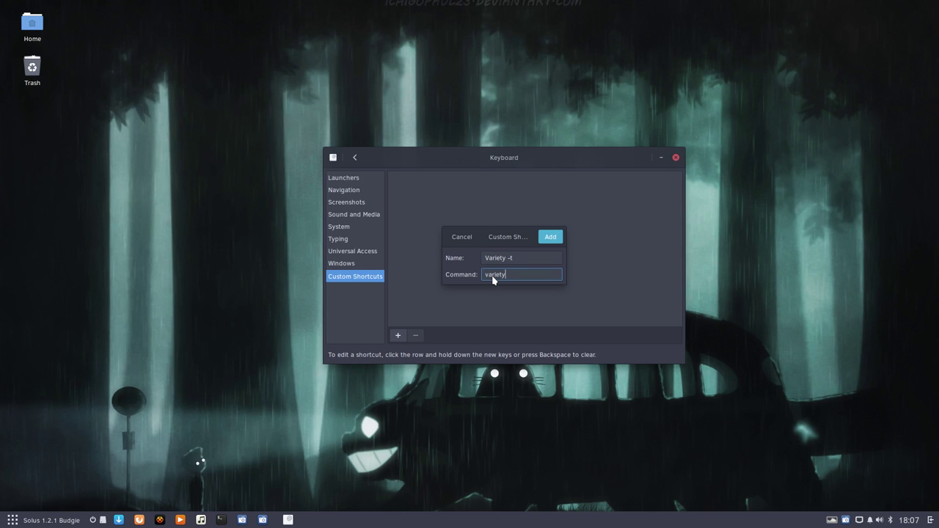
text(-t)
click(550, 237)
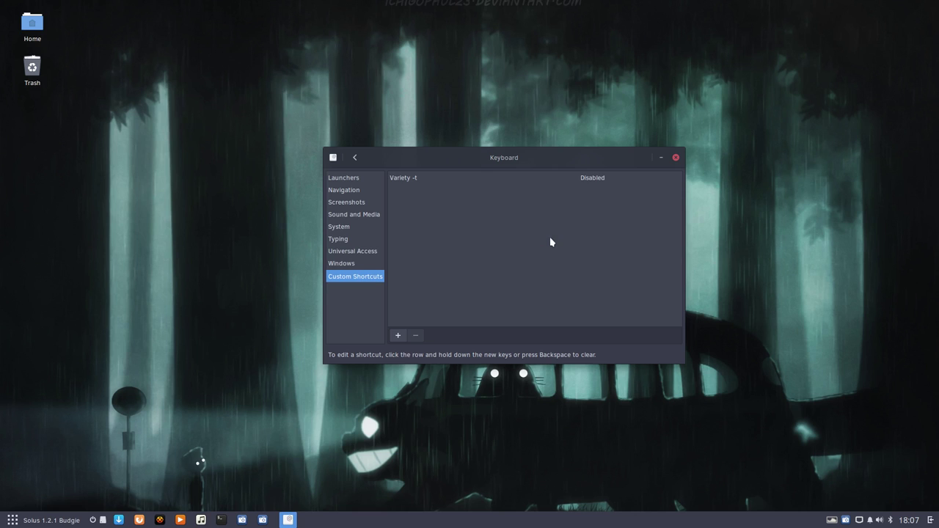
Bind the Variety -t shortcut to Alt+T
click(598, 181)
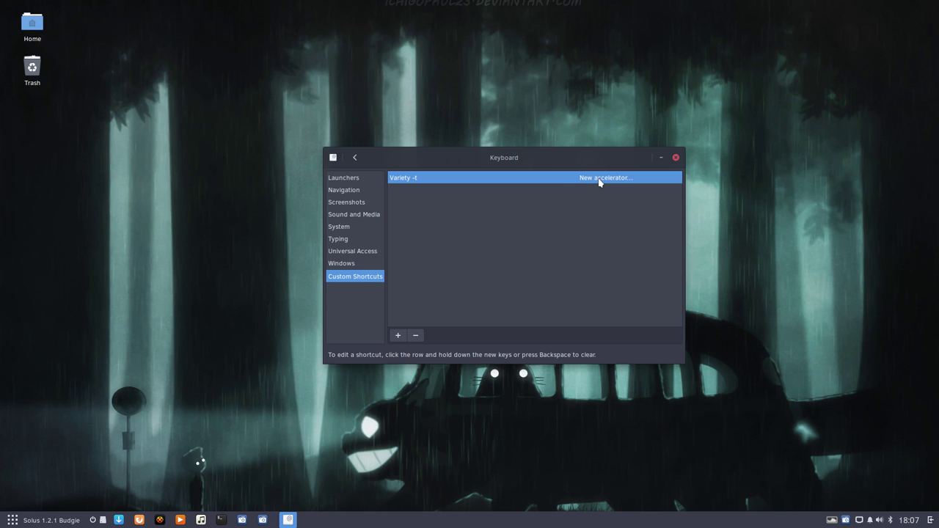
key(alt+t)
mouse_move(534, 157)
mouse_down()
mouse_move(305, 89)
mouse_move(340, 52)
mouse_up()
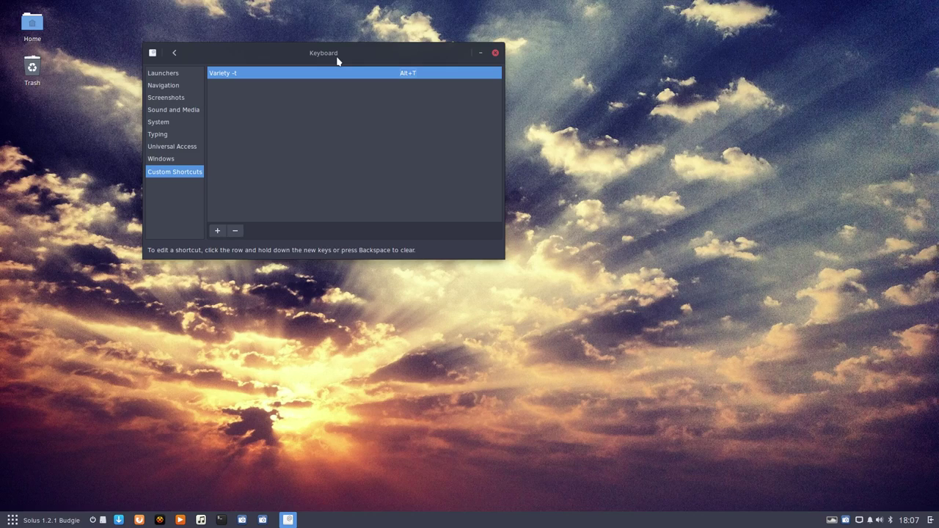
Press Alt+T three times to cycle wallpapers, ending on the tropical bay
key(alt+t)
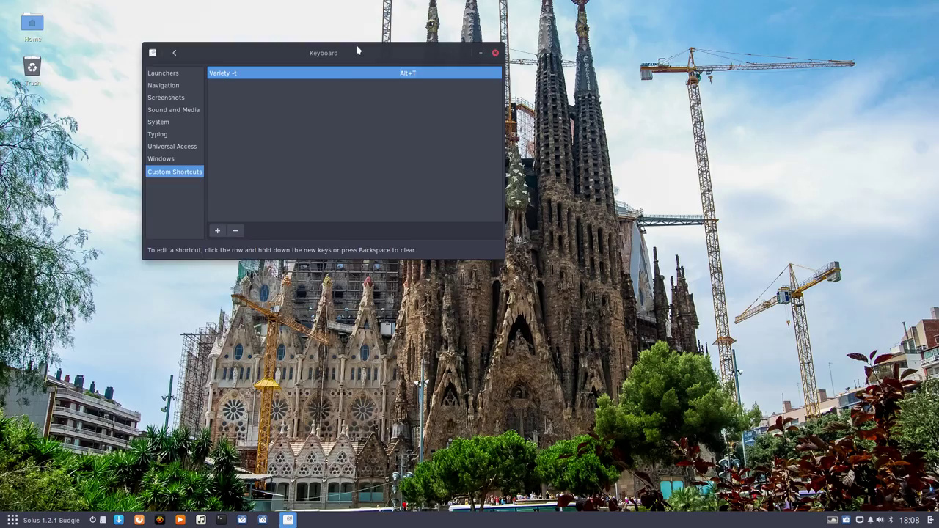
drag(357, 49, 305, 178)
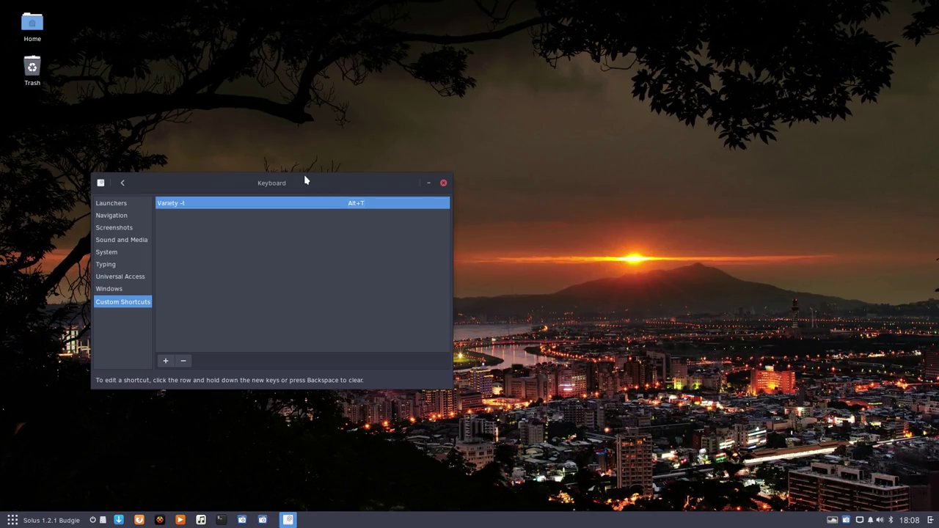
key(alt+t)
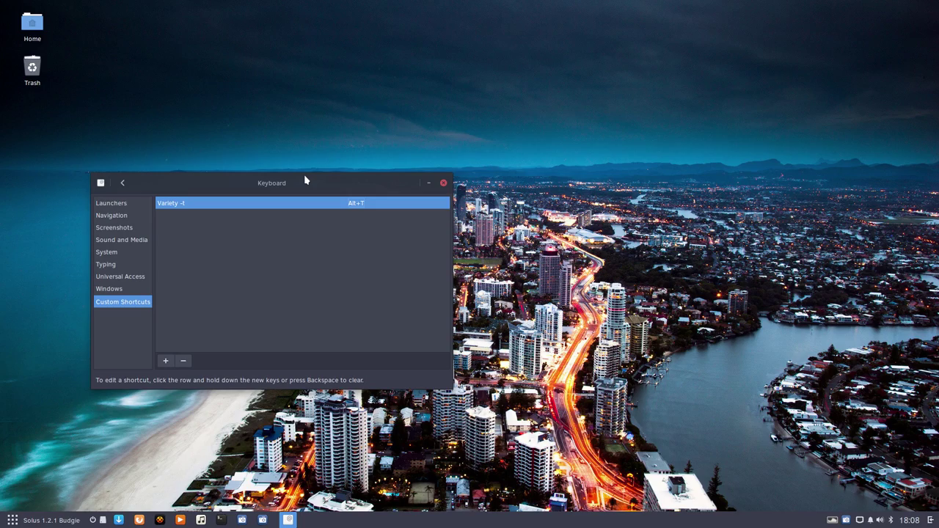
key(alt+t)
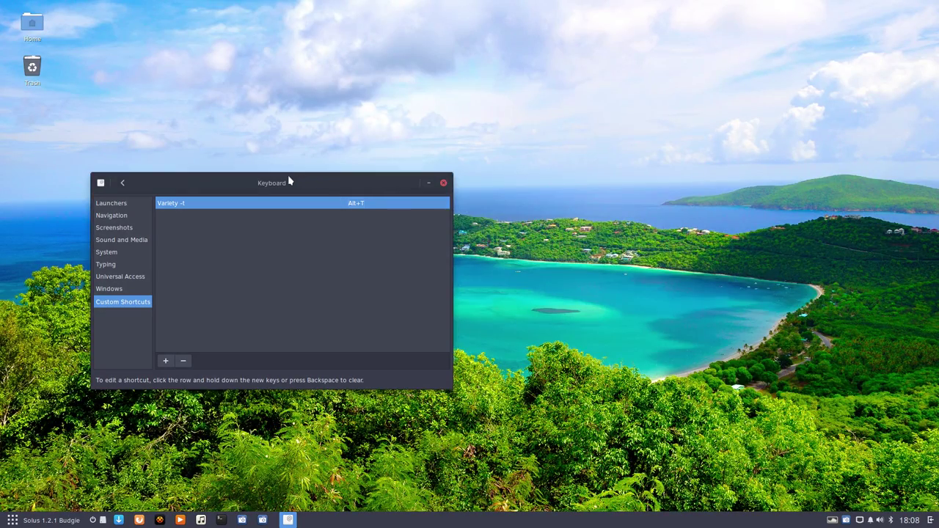
drag(289, 181, 534, 99)
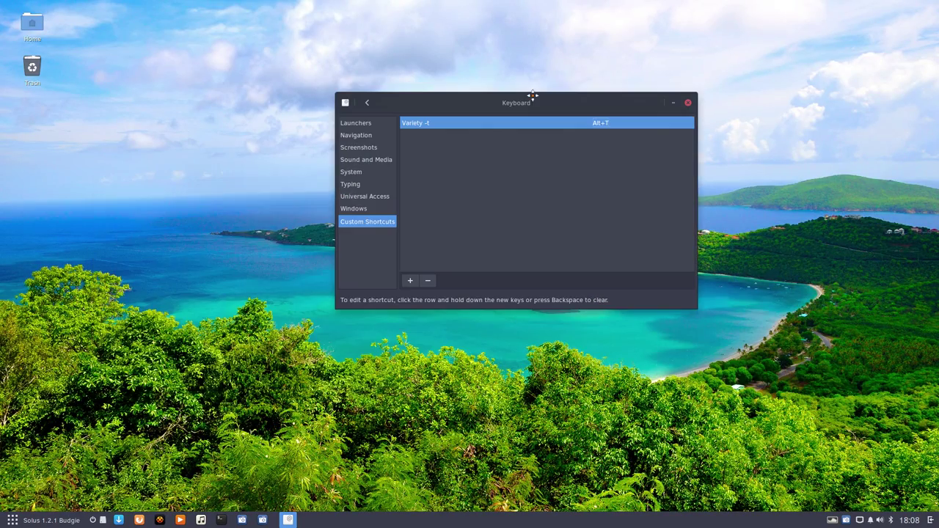
Add a custom shortcut running 'variety -f' and bind it to Alt+F
click(410, 280)
text(v)
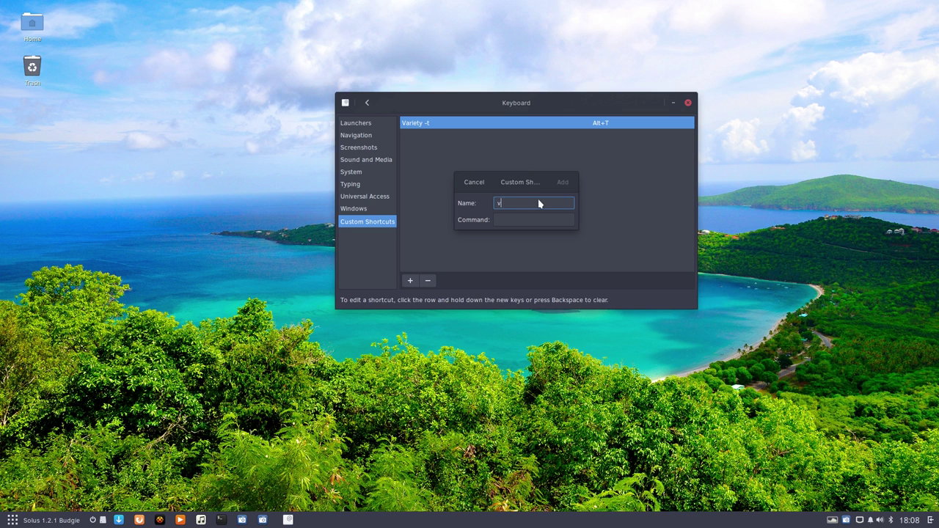
text(ariety -)
text(t)
click(530, 217)
text(variety)
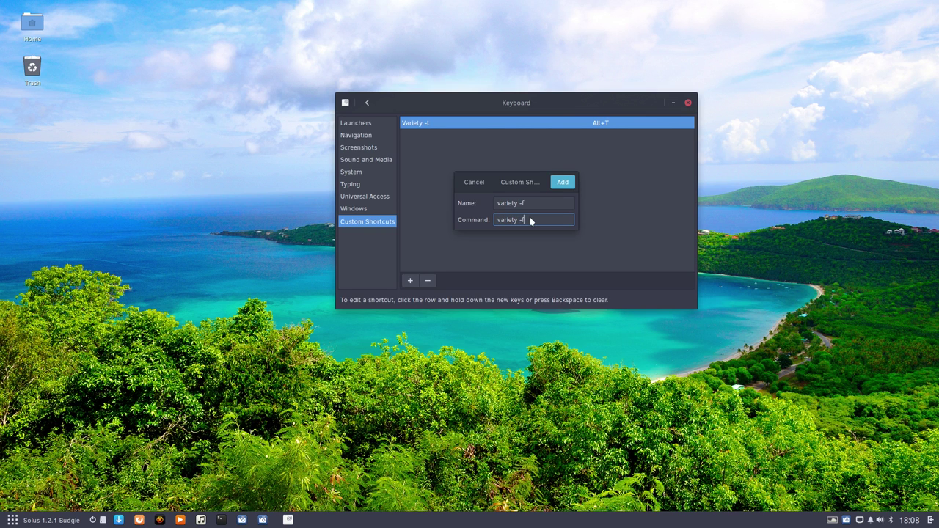
click(562, 181)
click(605, 136)
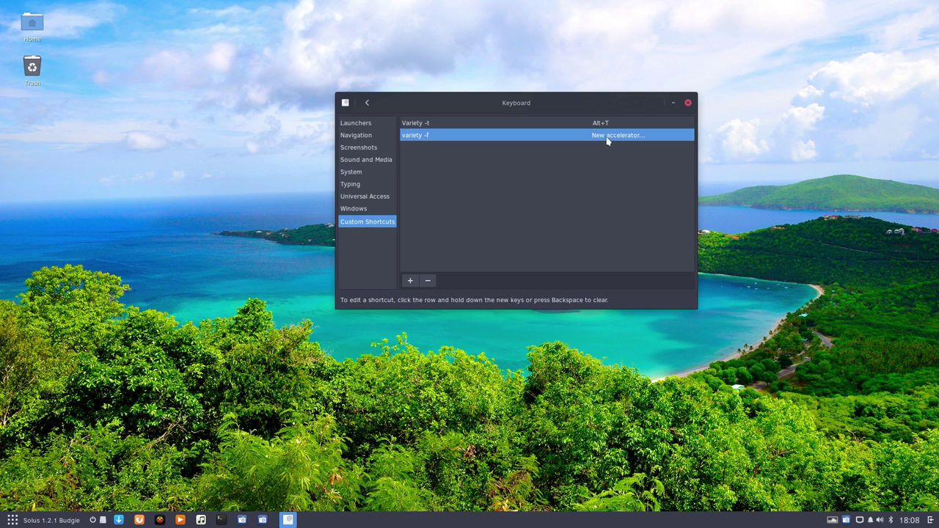
key(alt+f)
Add a 'variety -n' custom shortcut with command 'variety -n', bound to Alt+N
click(413, 280)
text(vazr)
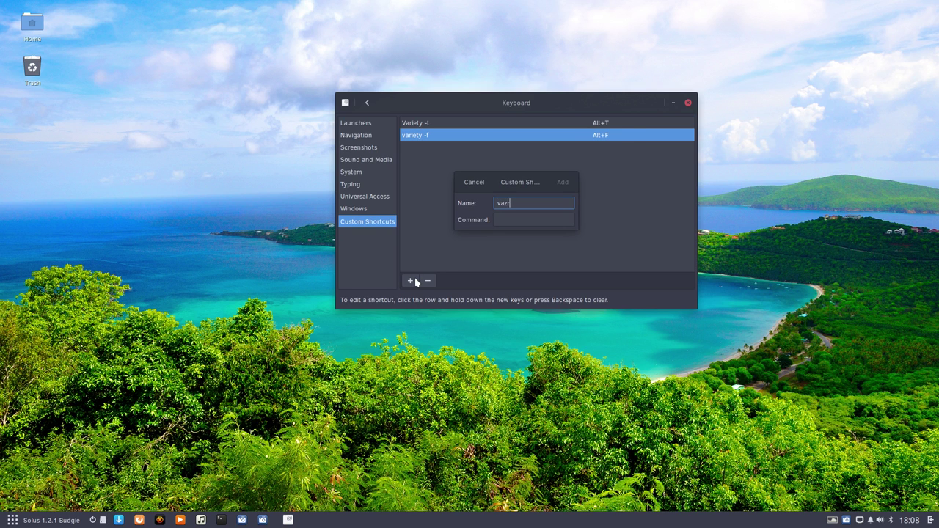
key(BackSpace)
key(BackSpace)
text(riet)
text(y -n)
click(519, 220)
text(variety)
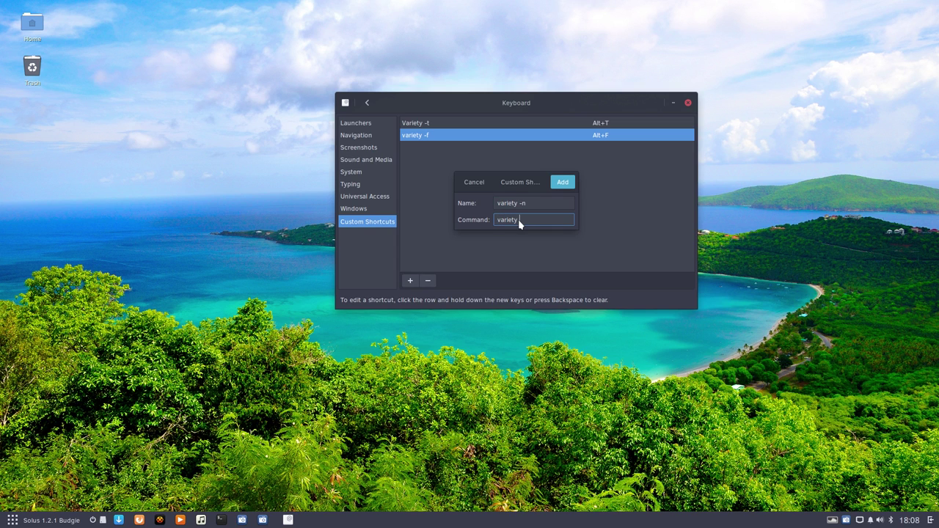
text( -n)
click(561, 183)
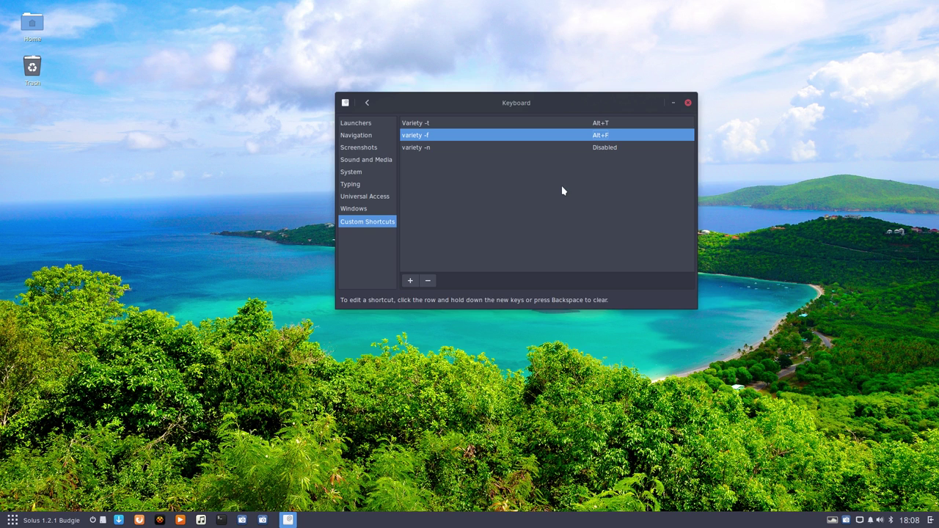
click(604, 154)
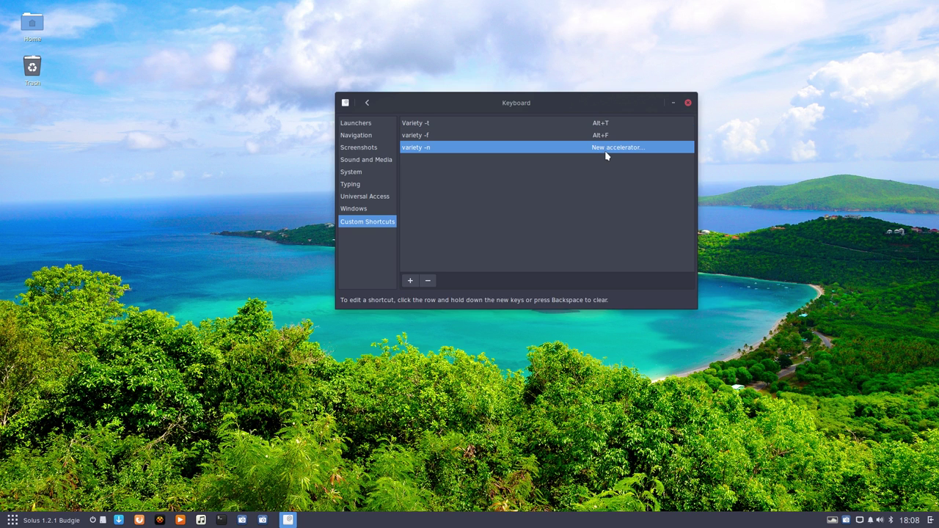
key(alt+n)
Create a custom shortcut named 'variety -p' with command 'variety -p'
click(410, 282)
text(bztiry)
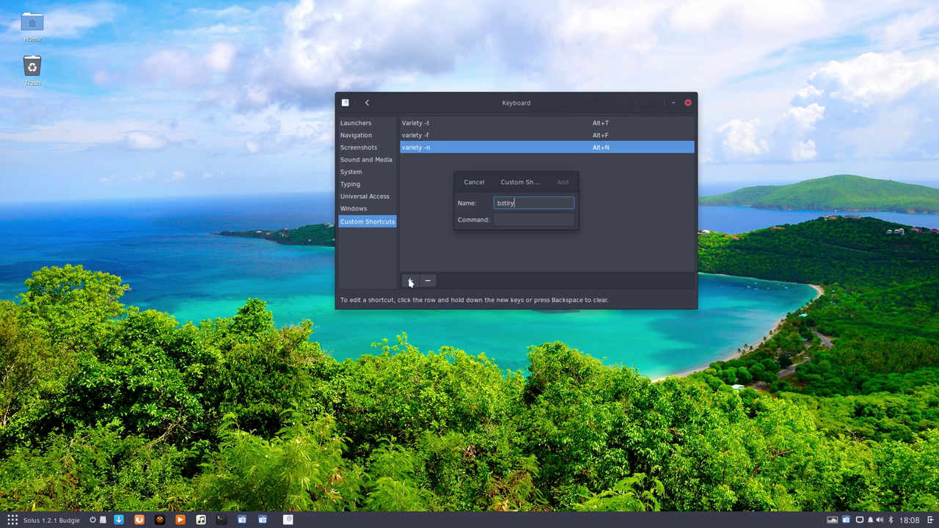
key(BackSpace)
key(BackSpace)
key(BackSpace)
text(v)
text(ariety )
text(-p)
click(510, 219)
text(varie)
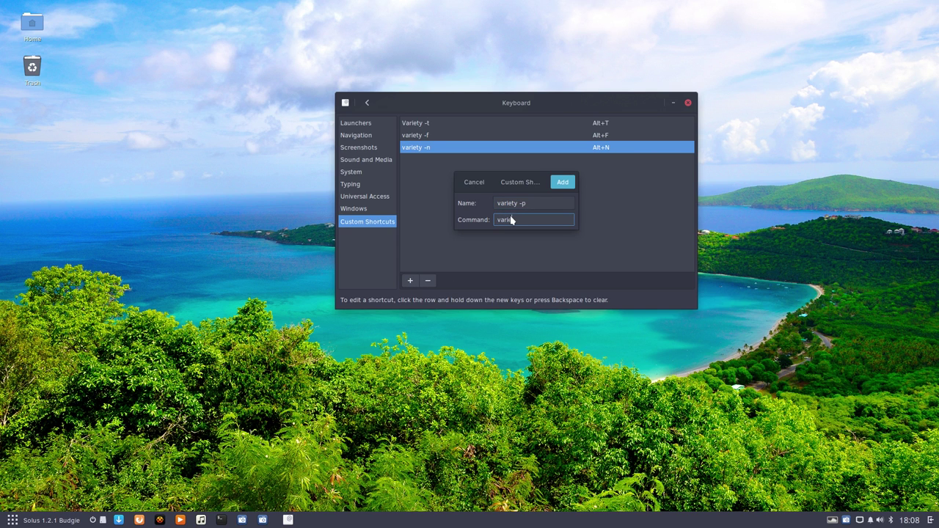
text(ty -p)
Bind variety -p to Alt+P and press it to change the wallpaper
click(562, 183)
click(608, 162)
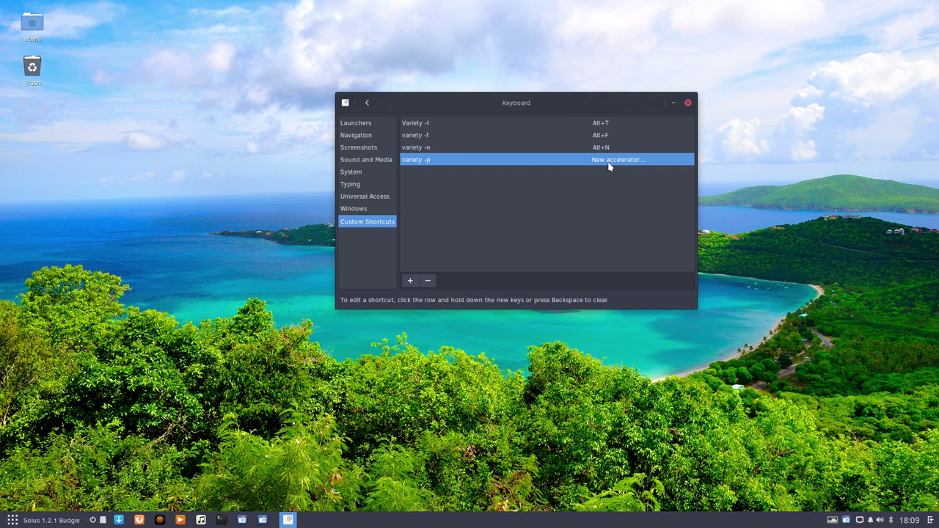
key(alt+p)
click(410, 281)
key(alt+p)
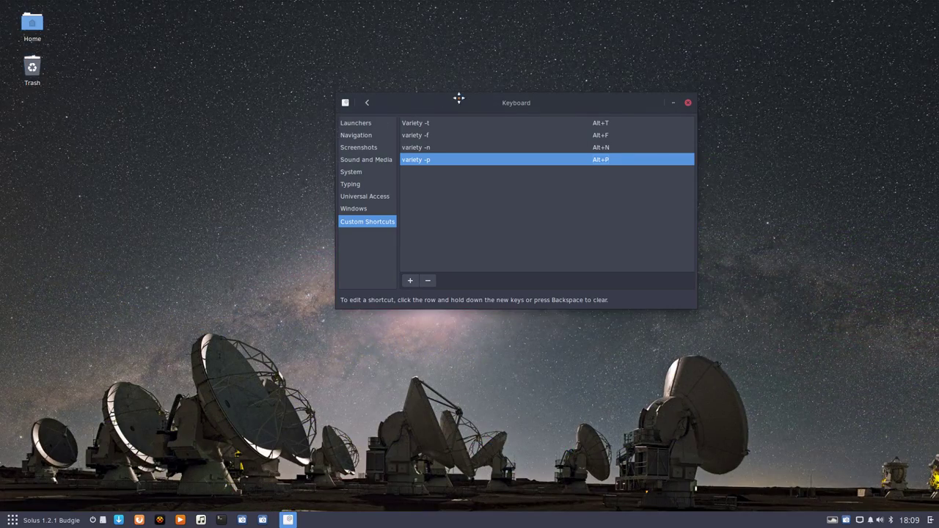
Open a terminal and run 'variety --help' to list its options
drag(457, 96, 656, 23)
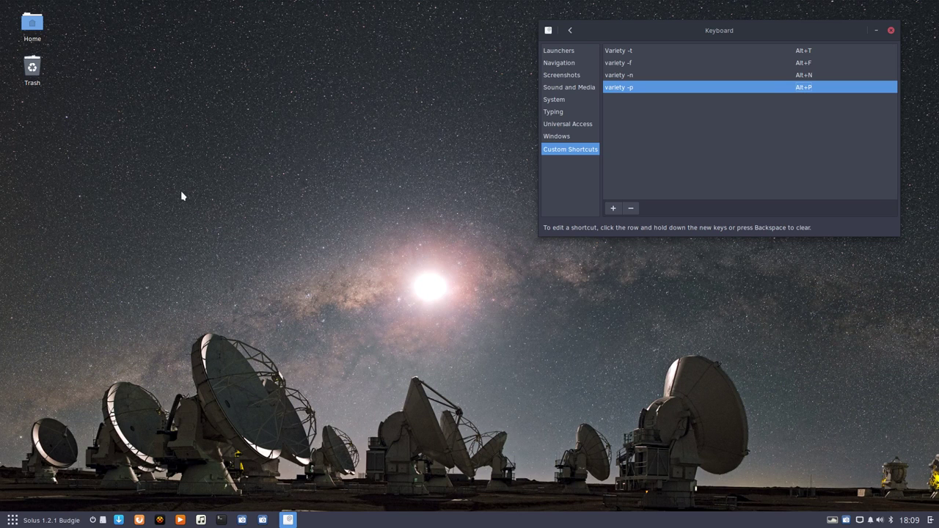
click(220, 520)
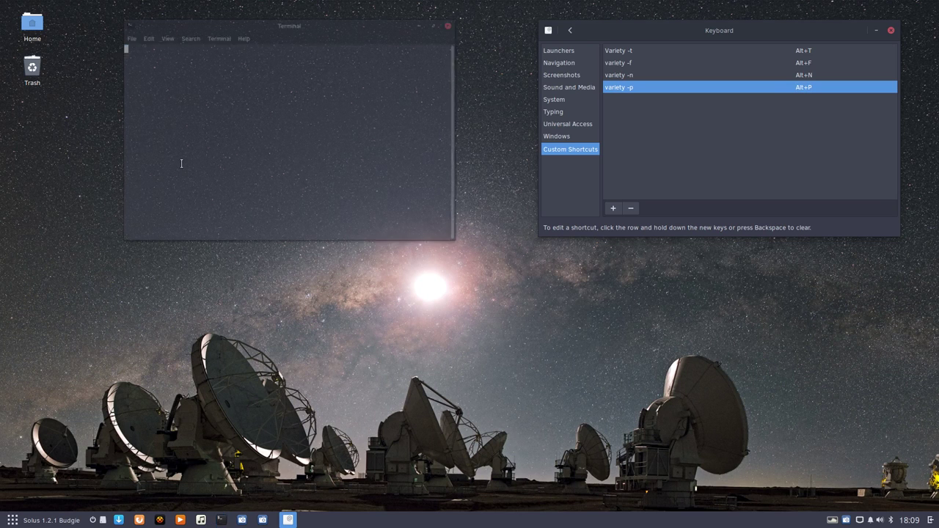
drag(273, 18, 220, 228)
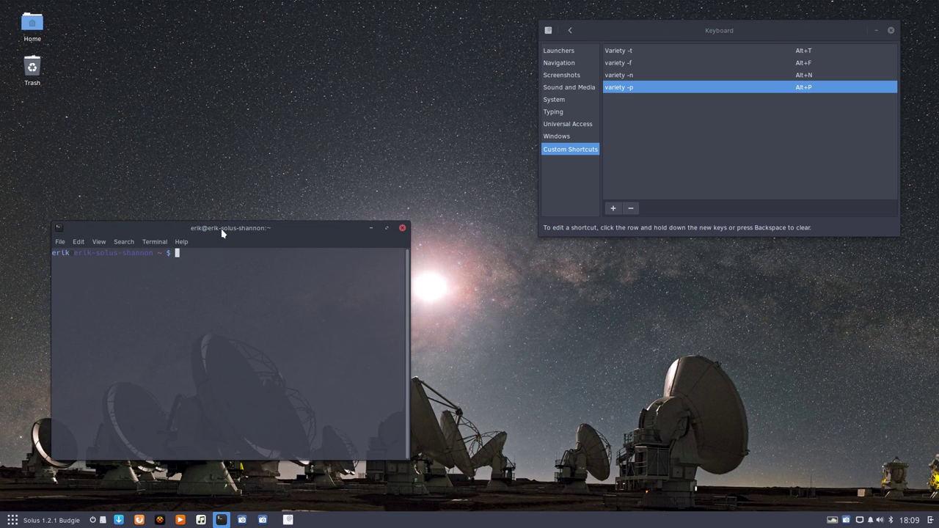
text(variety -)
text(p)
key(Return)
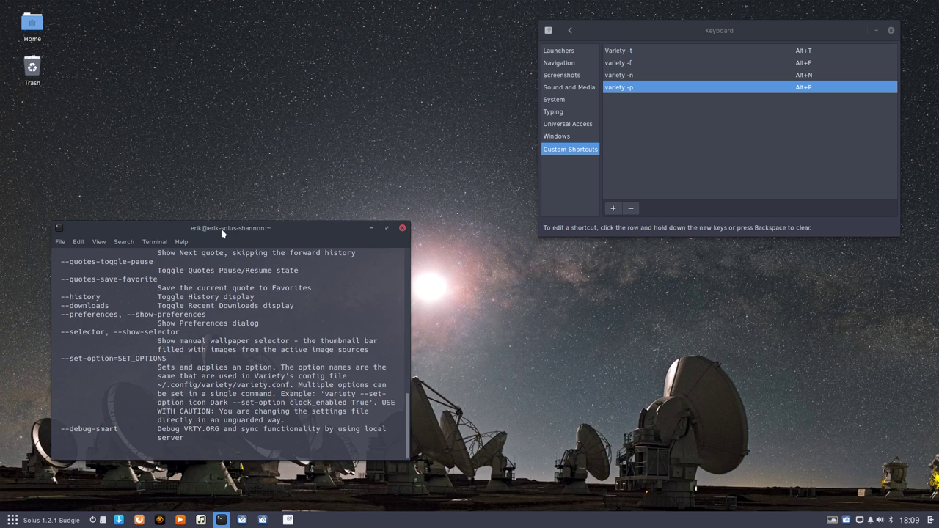
Enlarge the terminal and highlight the --toggle-pause option in the help output
drag(233, 223, 220, 1)
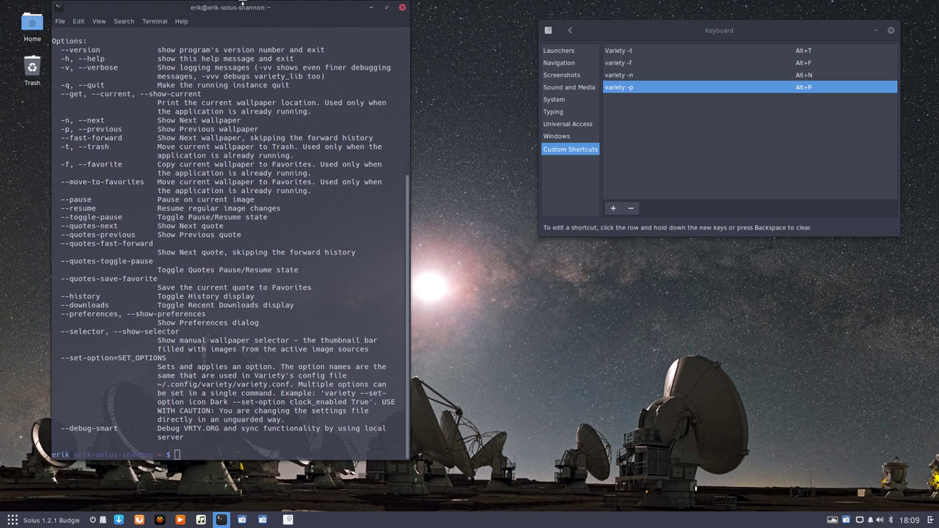
drag(100, 198, 56, 199)
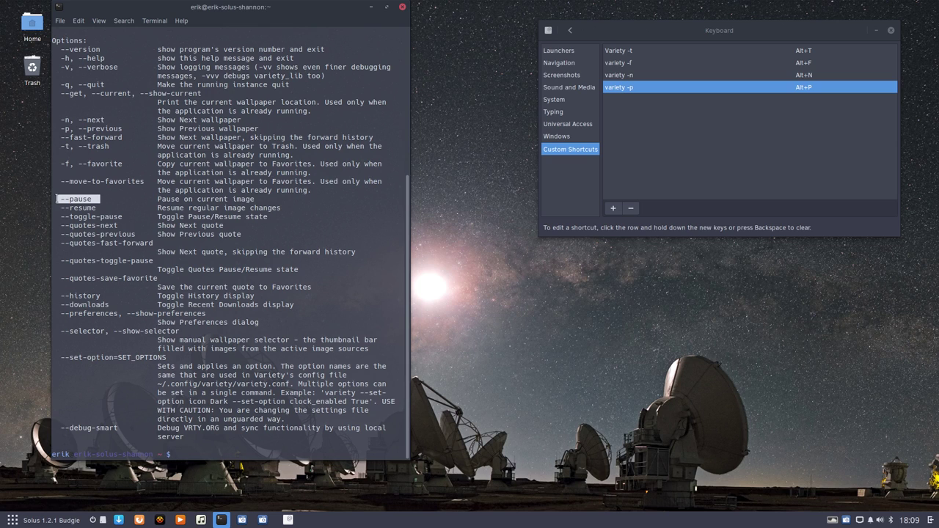
click(85, 205)
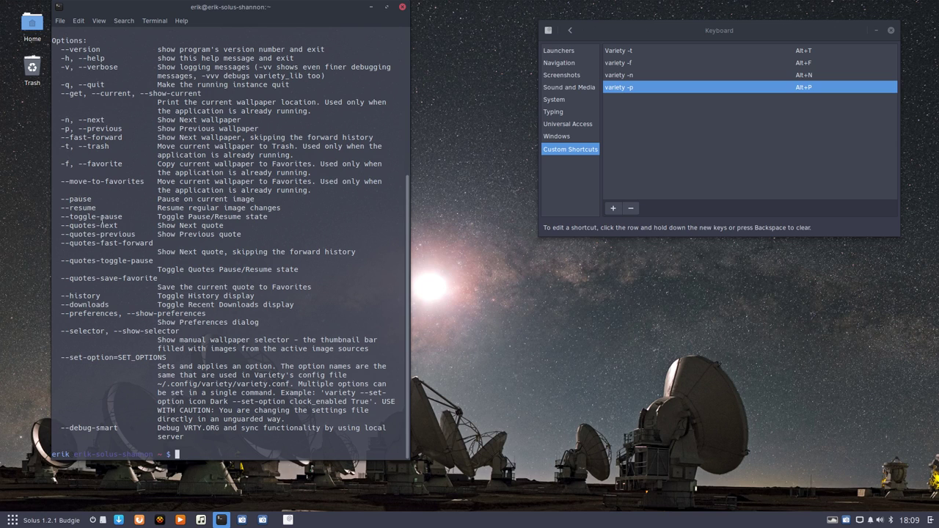
drag(128, 216, 61, 217)
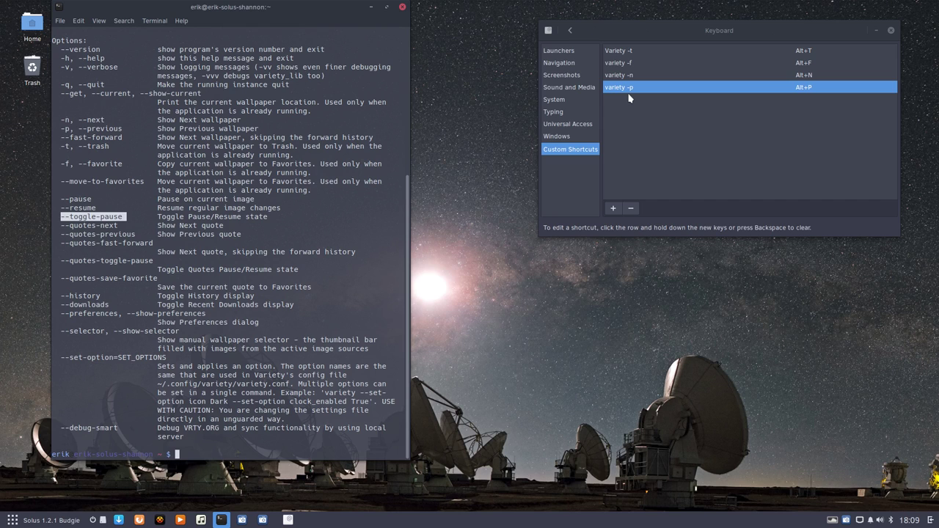
Add another 'variety -n' custom shortcut bound to Alt+Right
click(613, 209)
text(to)
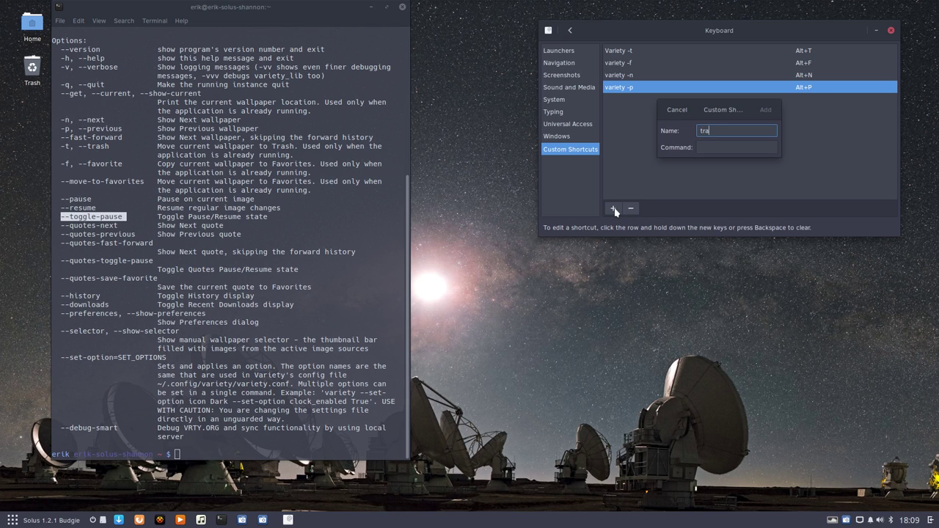
text(gg)
key(BackSpace)
key(BackSpace)
key(BackSpace)
key(BackSpace)
text(var)
text(iety -n)
click(716, 148)
text(vari)
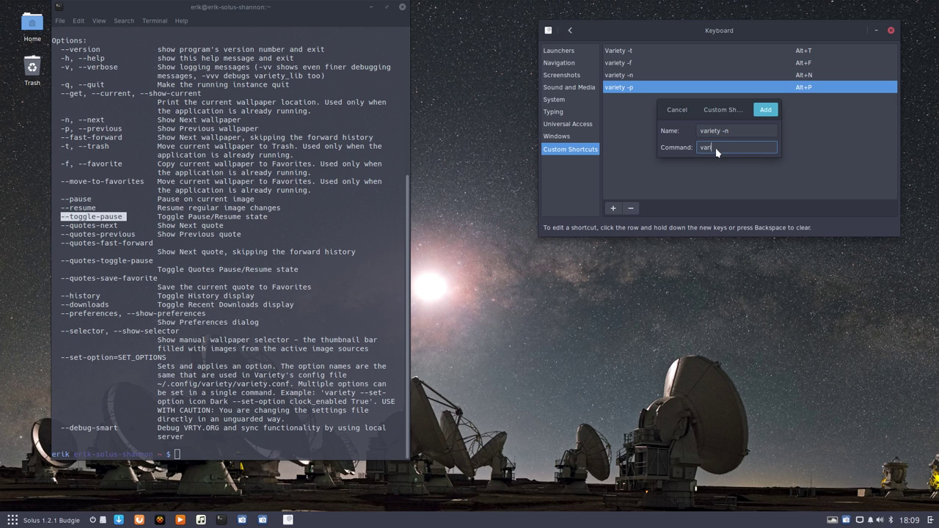
text(ety -n)
click(765, 110)
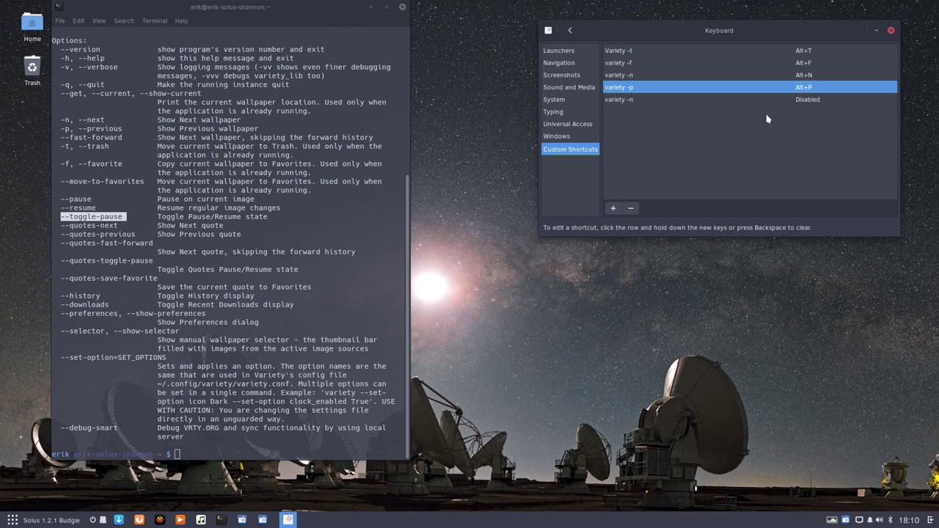
click(808, 101)
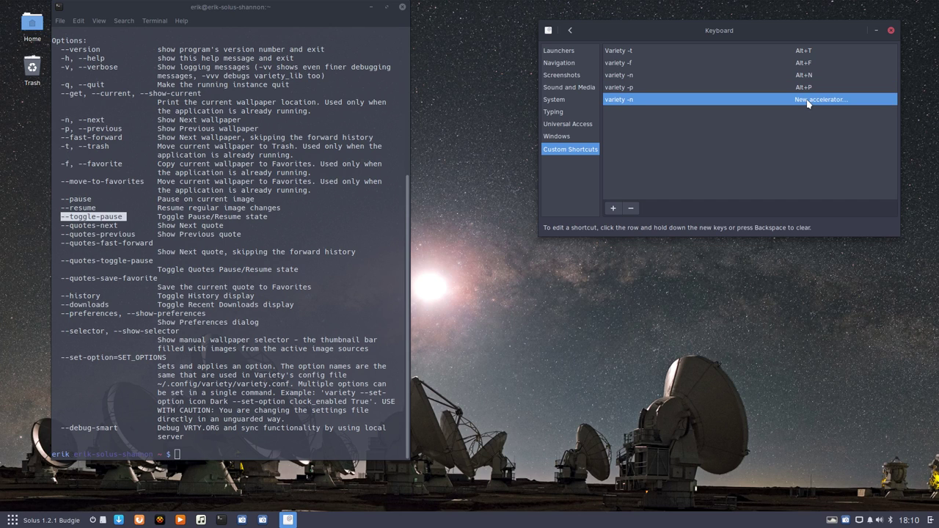
key(alt+Right)
key(alt+Right)
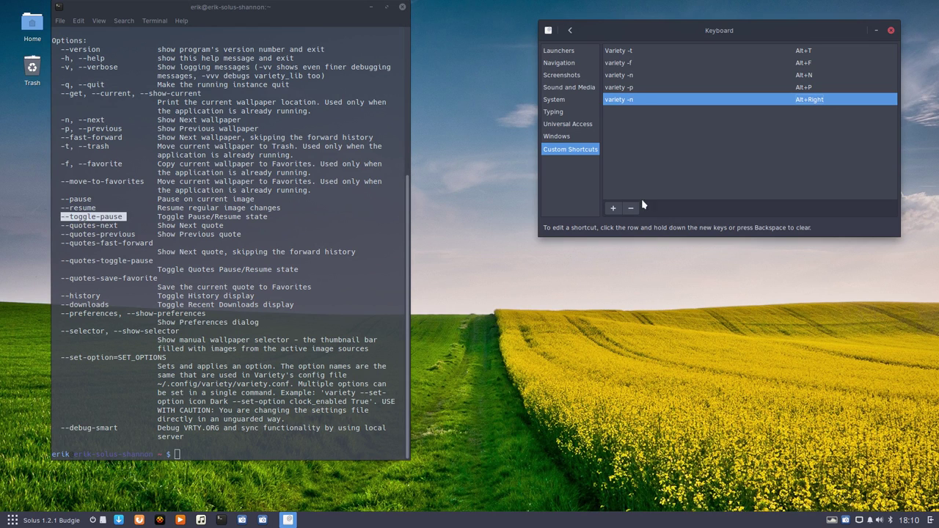
Add another 'variety -p' custom shortcut bound to Alt+Left
click(618, 209)
text(v)
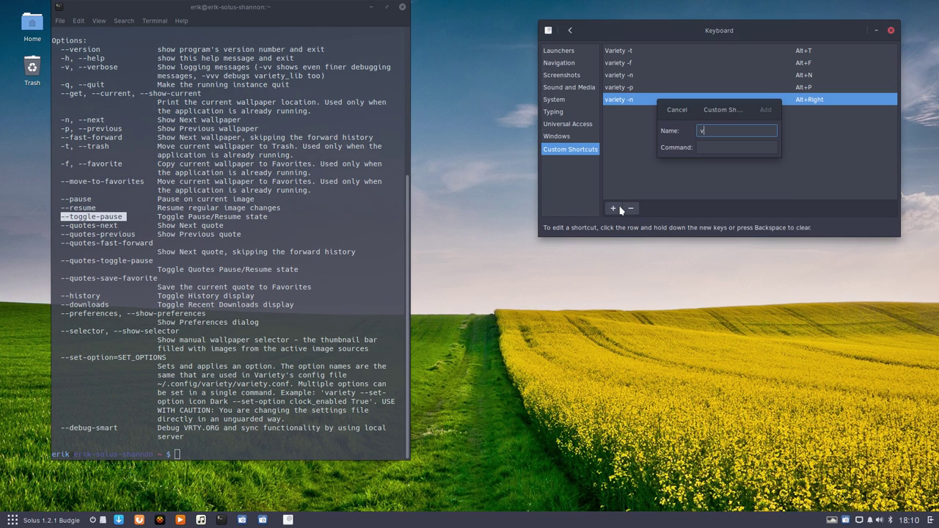
text(ariety )
text(-)
text(p)
click(713, 148)
text(variety )
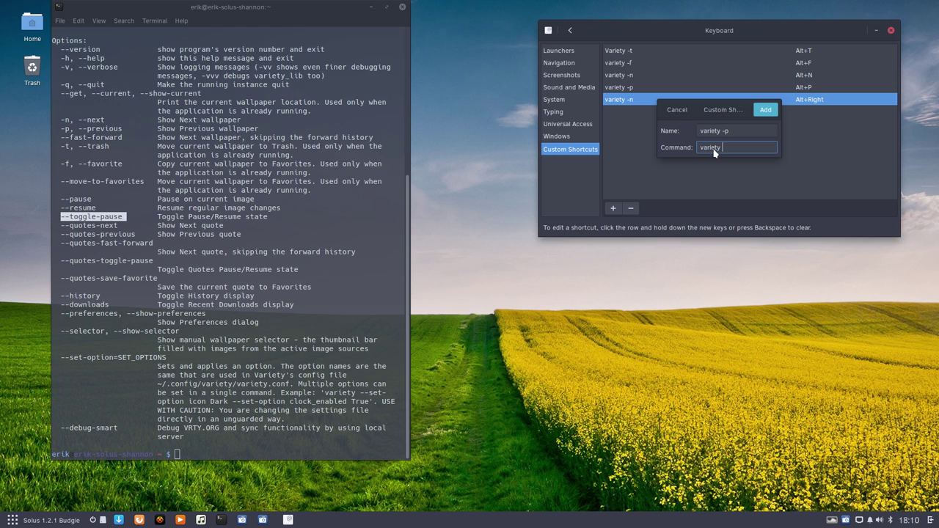
text(-p)
click(765, 109)
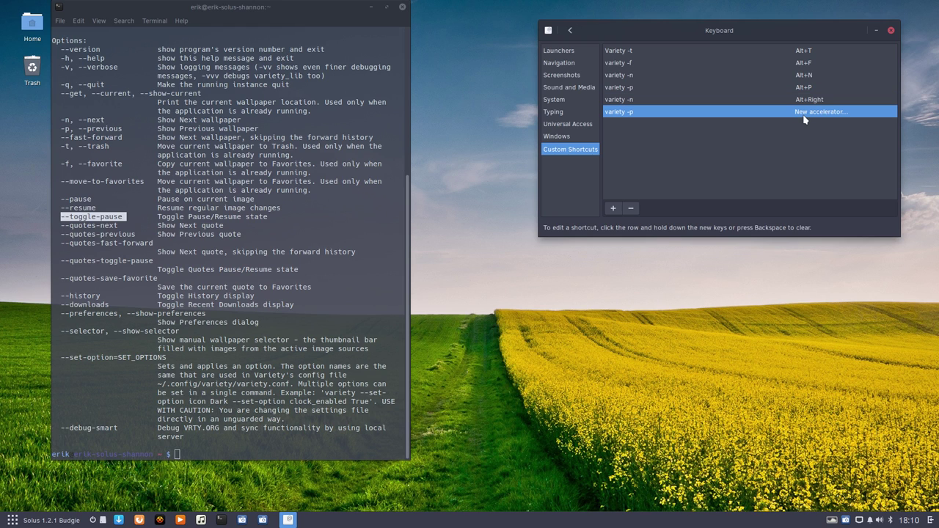
key(alt+Left)
Add a custom shortcut named 'variety up' with command 'variety --toggle-pause'
click(611, 209)
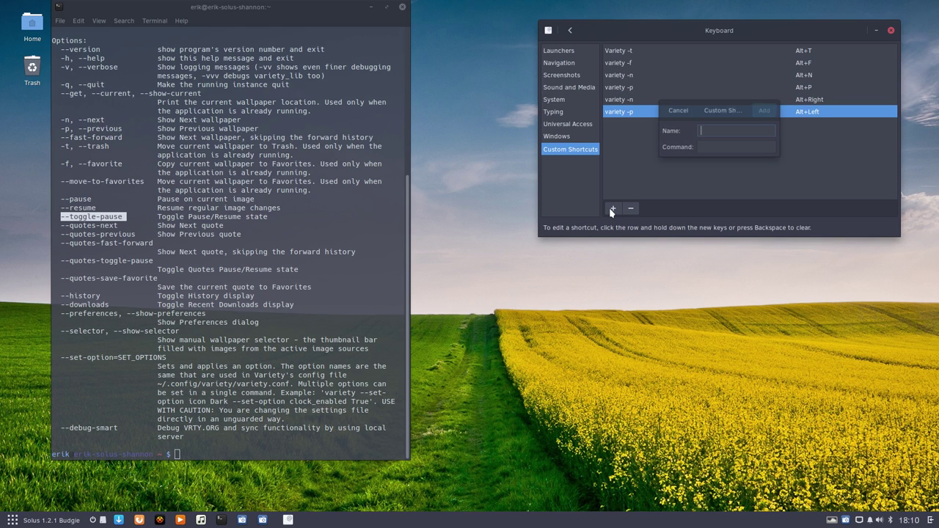
text(variety )
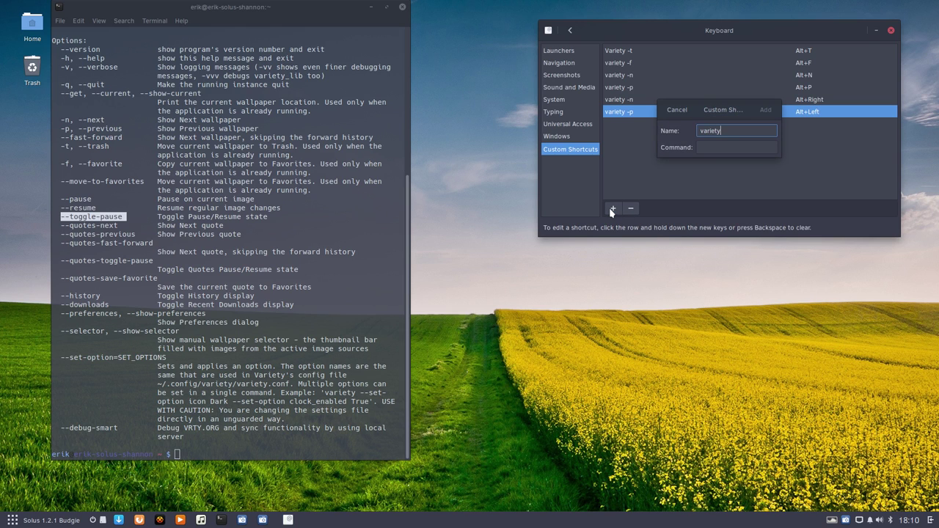
text(up)
key(Tab)
text(vari)
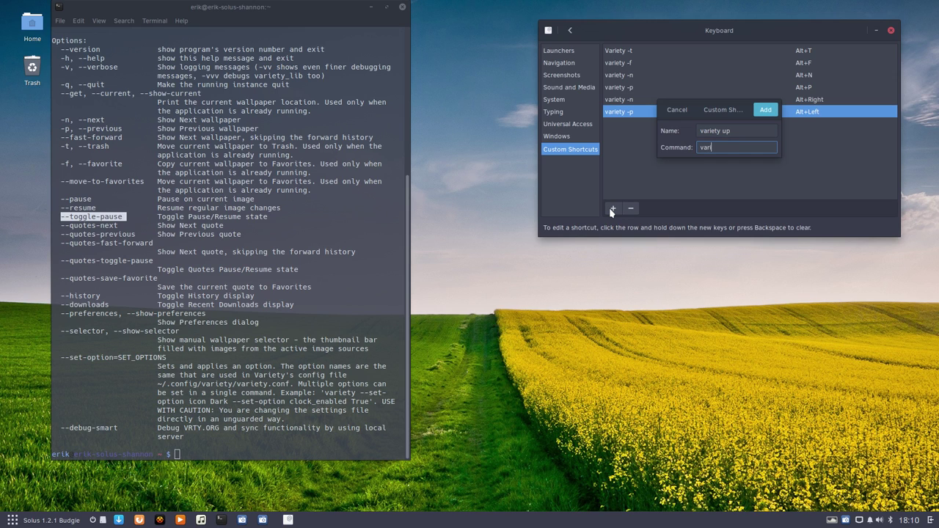
text(ety)
text(pause)
click(762, 110)
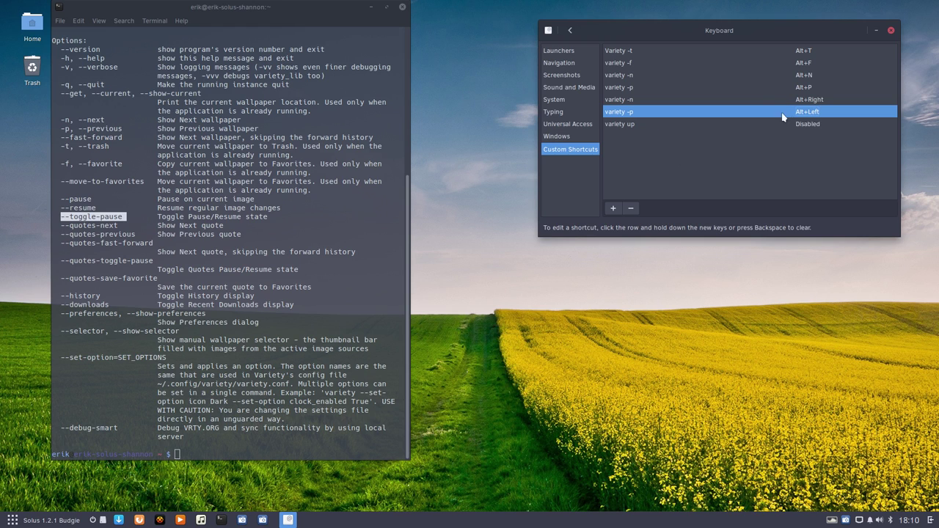
Bind the 'variety up' shortcut to Alt+Up
click(807, 124)
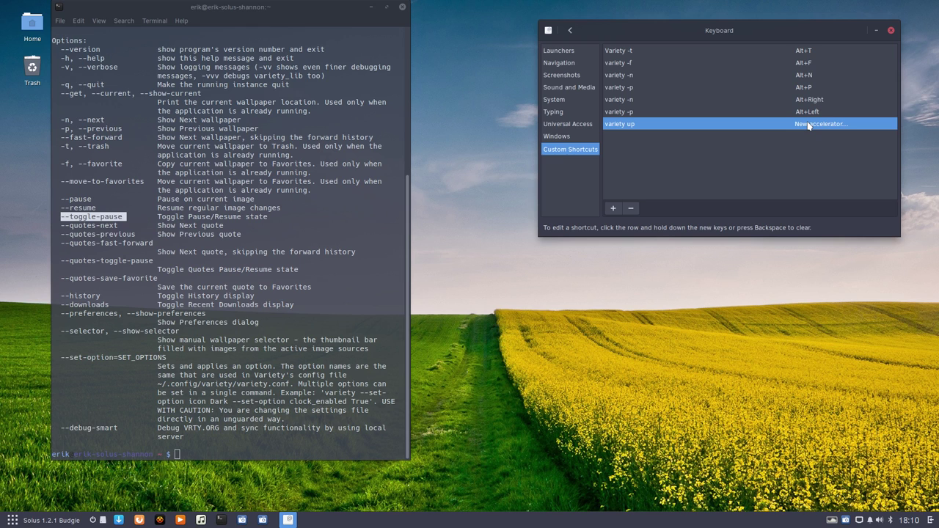
key(alt+Up)
scroll(123, 171, up, 2)
scroll(123, 171, down, 2)
Highlight the --favorite and --move-to-favorites help lines, then close the terminal window
drag(144, 181, 58, 181)
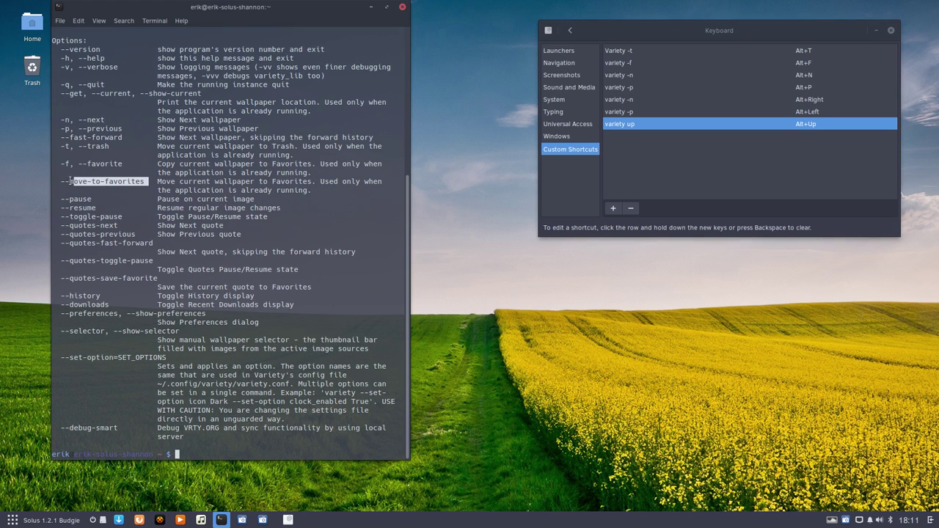
drag(130, 163, 69, 163)
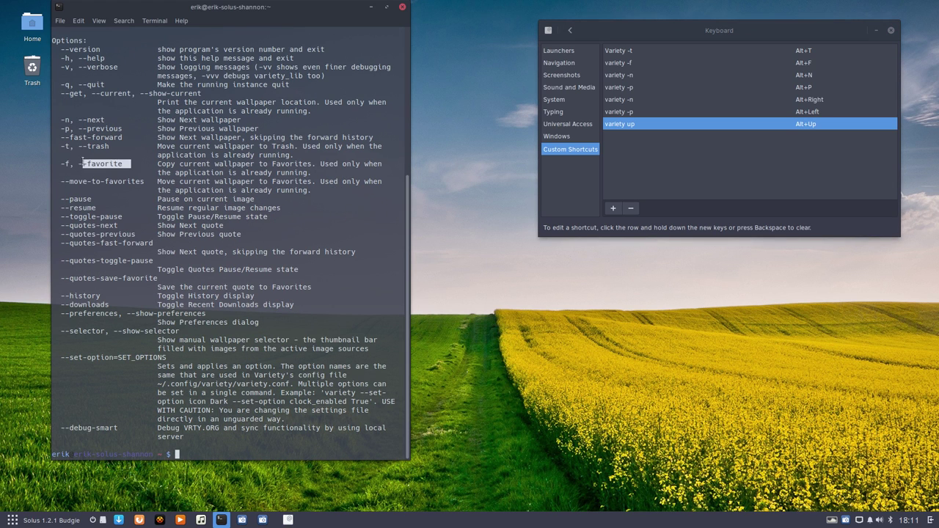
click(218, 164)
drag(217, 165, 309, 173)
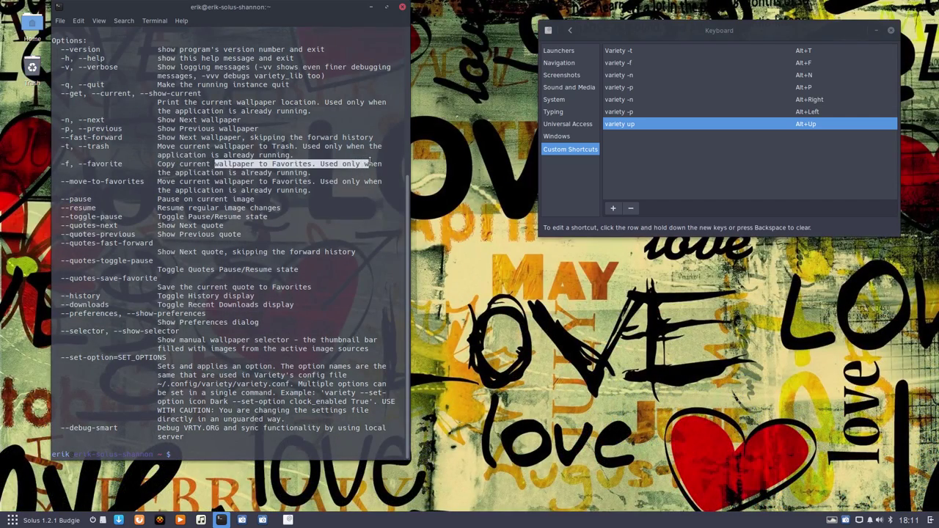
triple_click(166, 166)
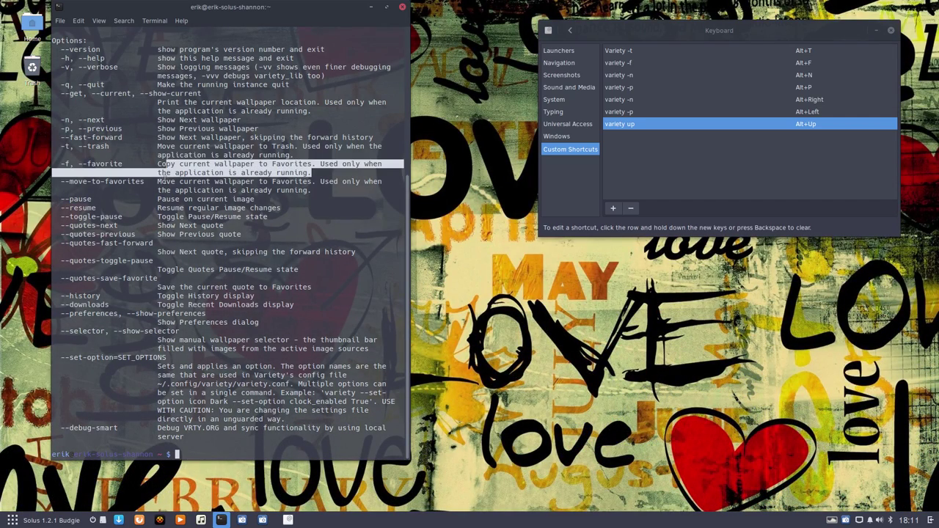
click(231, 184)
drag(308, 191, 214, 182)
triple_click(158, 183)
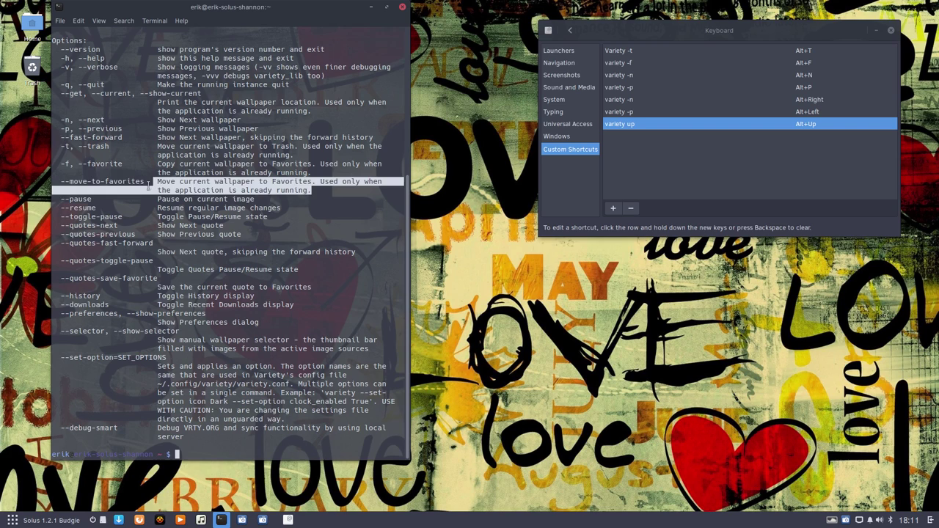
click(242, 145)
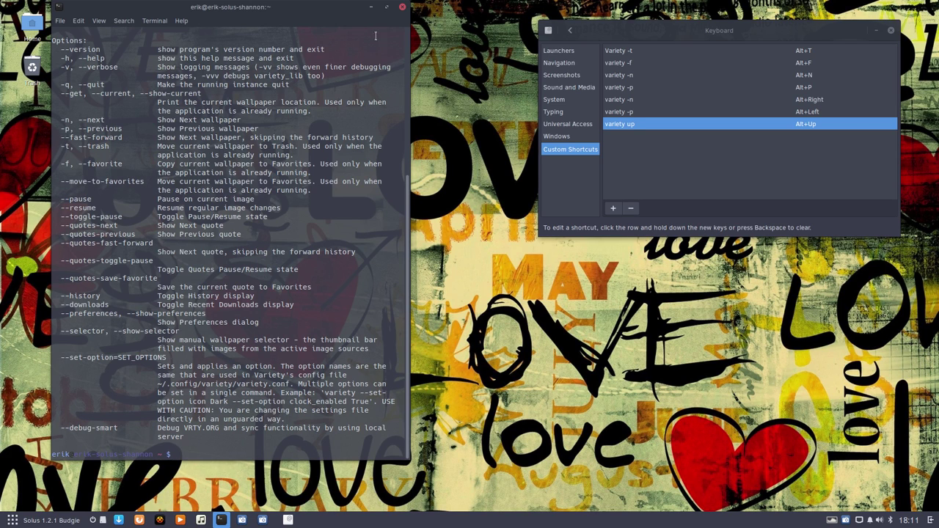
click(402, 8)
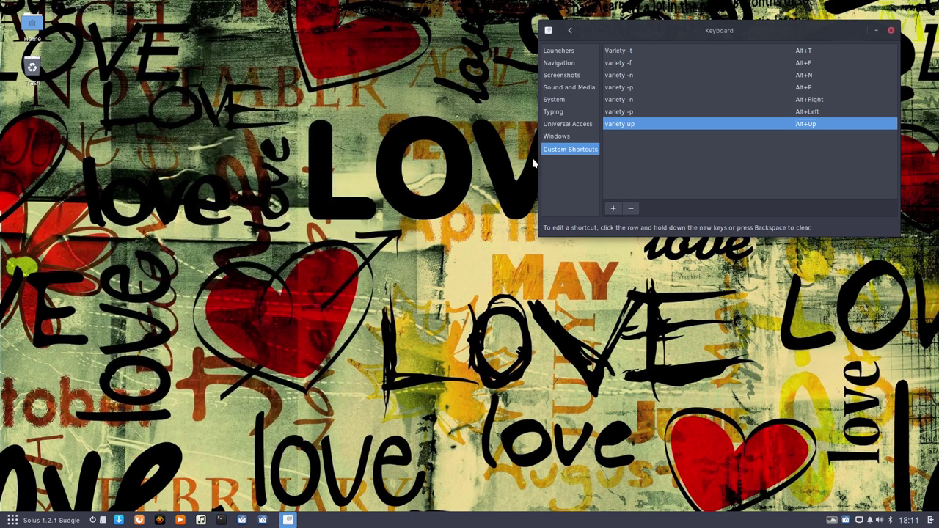
Add a 'gnome-system-monitor' shortcut running gnome-system-monitor, bound to Shift+Ctrl+Escape
click(613, 208)
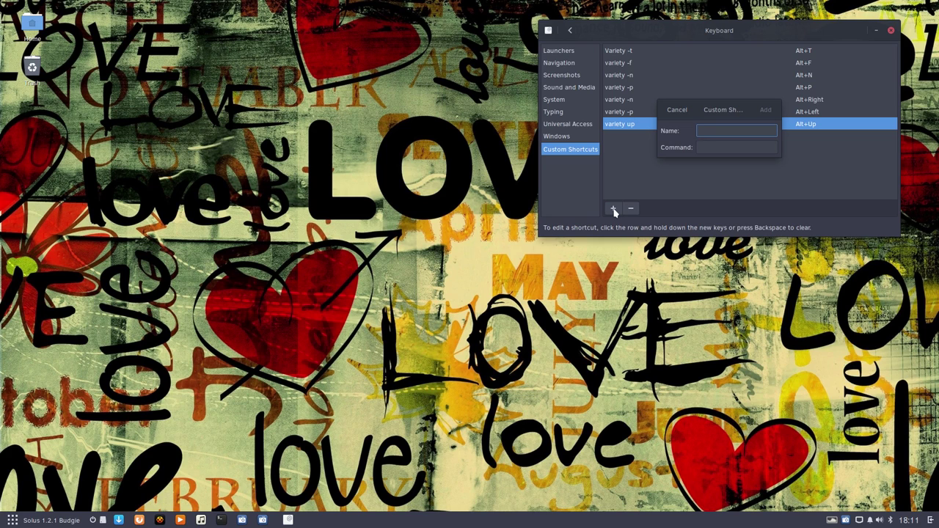
text(gnome)
text(-system)
text(-monitor)
key(Tab)
text(gnome)
key(BackSpace)
key(BackSpace)
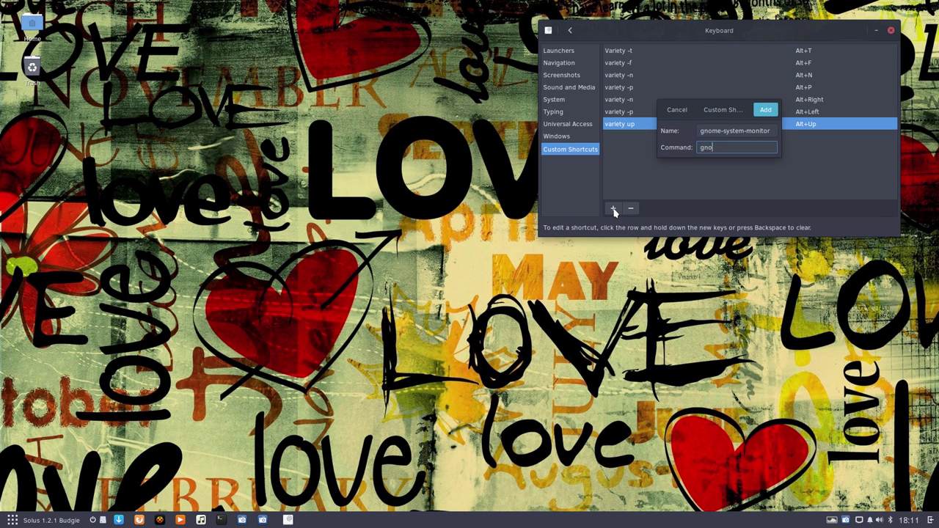
text(me-system)
text(-monito)
text(r)
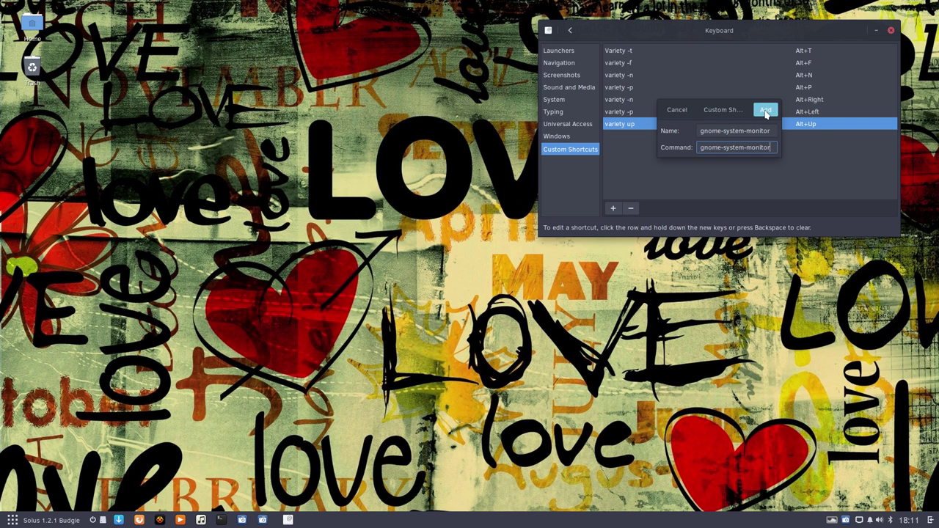
click(766, 112)
click(813, 138)
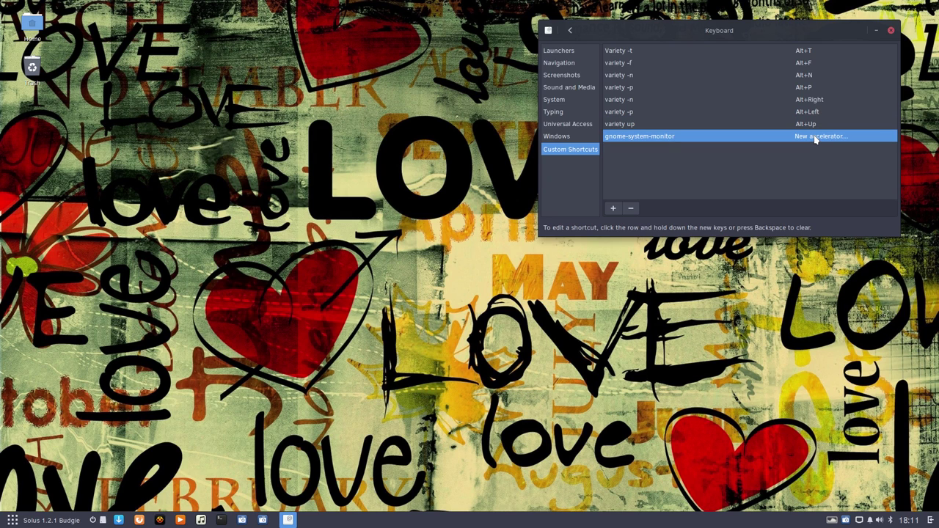
key(ctrl+shift+Escape)
key(ctrl+shift+Escape)
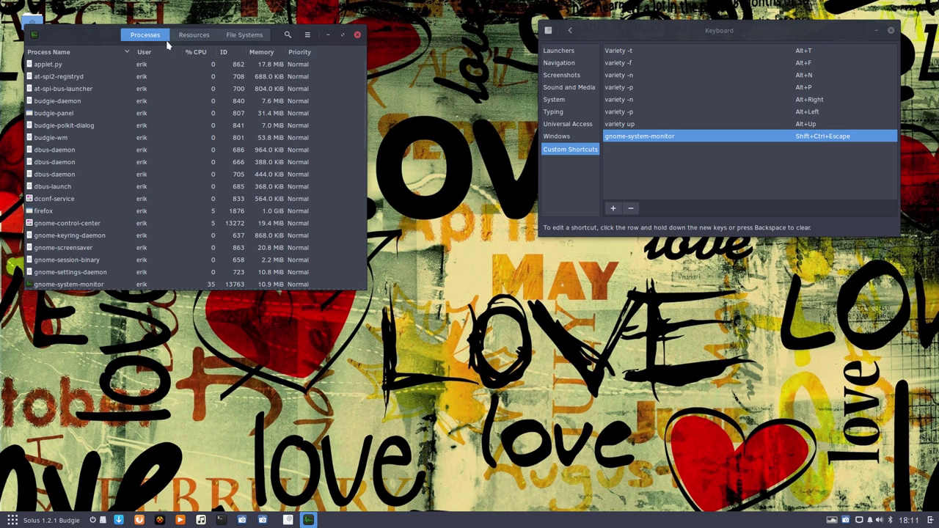
Centre System Monitor and browse its Resources, File Systems and Processes views
drag(96, 33, 405, 82)
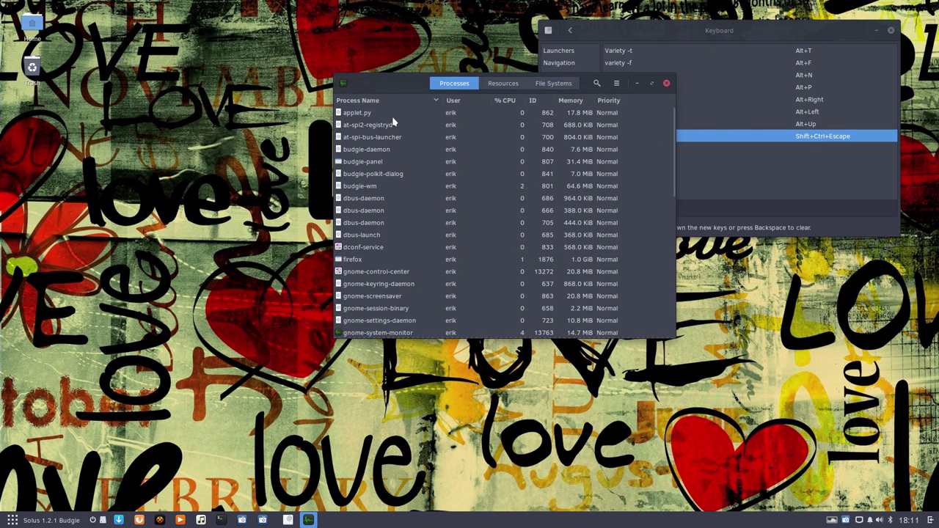
click(503, 83)
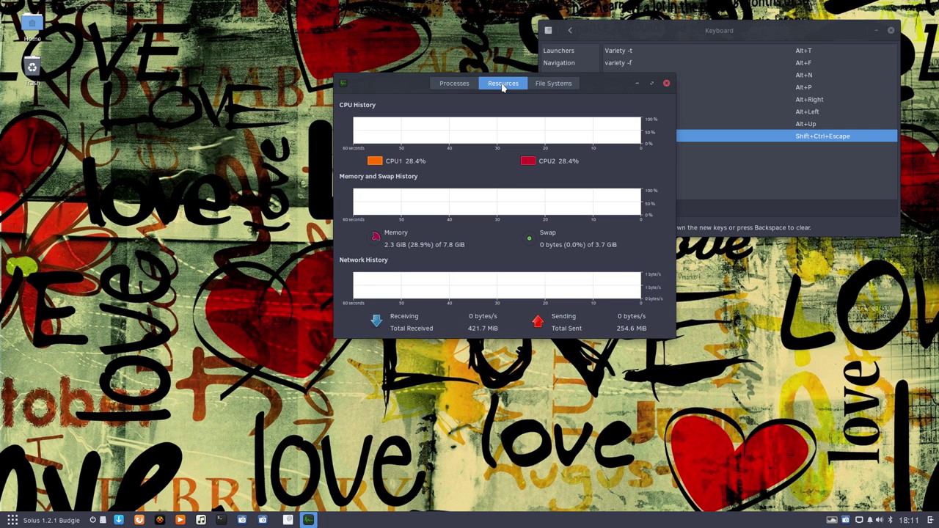
click(561, 85)
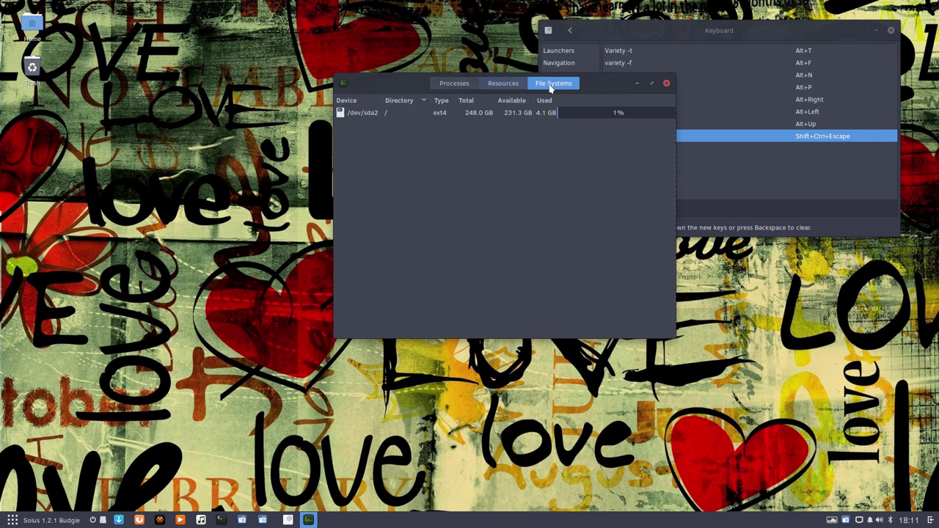
click(506, 84)
click(455, 83)
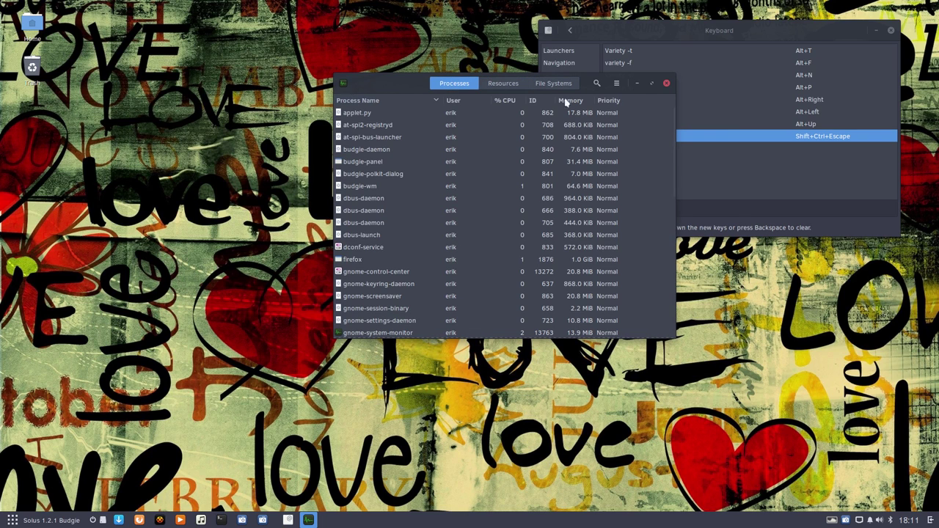
Sort processes by % CPU, close System Monitor, advance the wallpaper with Alt+N, and close Keyboard settings
click(509, 114)
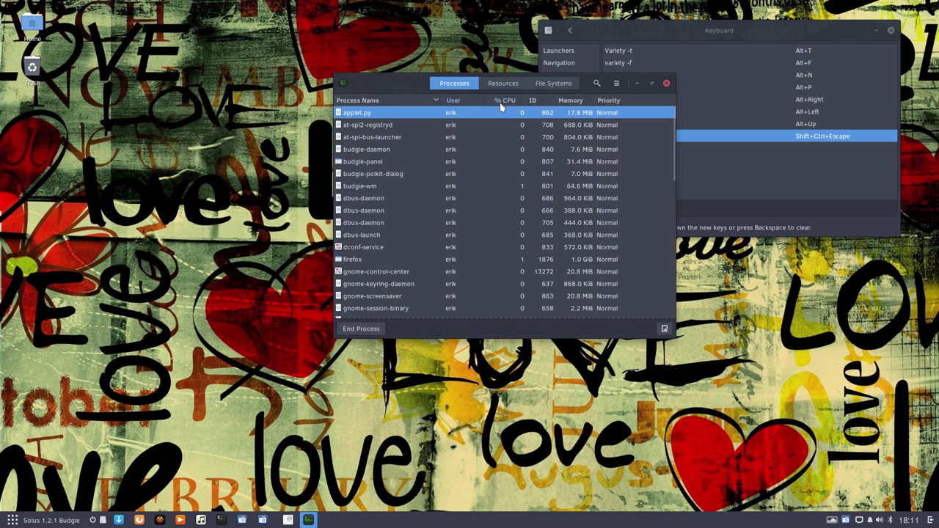
click(504, 102)
right_click(517, 117)
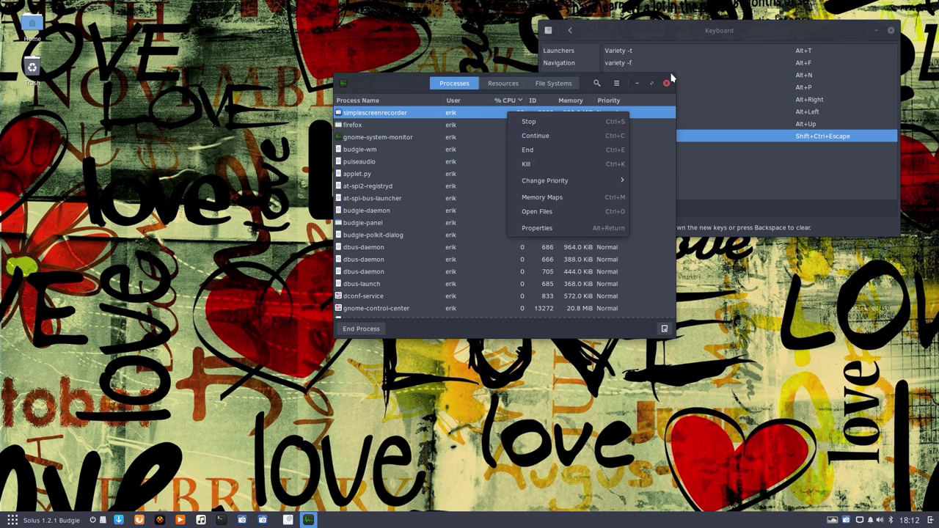
click(670, 77)
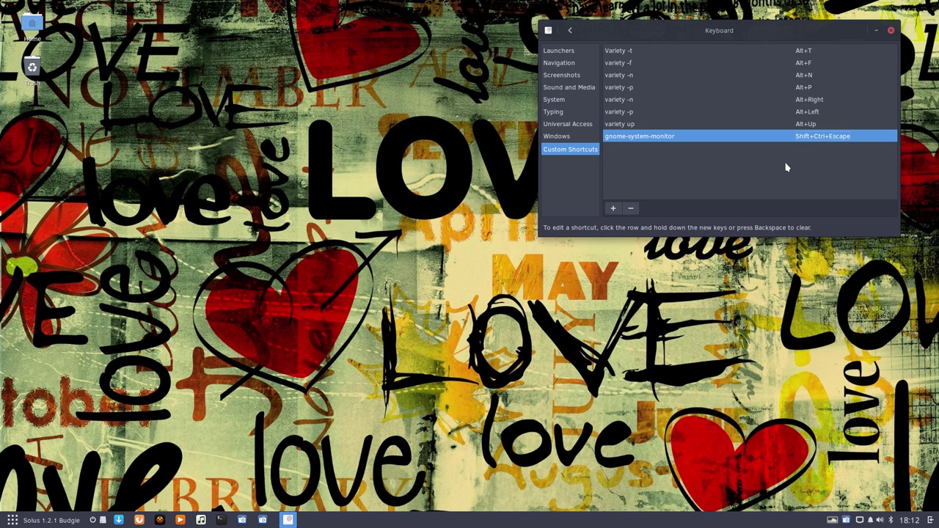
key(alt+n)
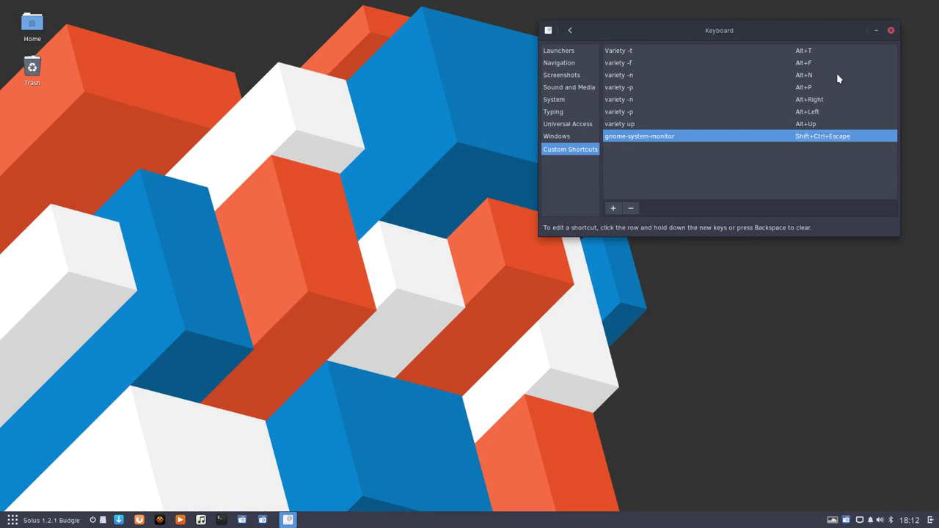
click(889, 30)
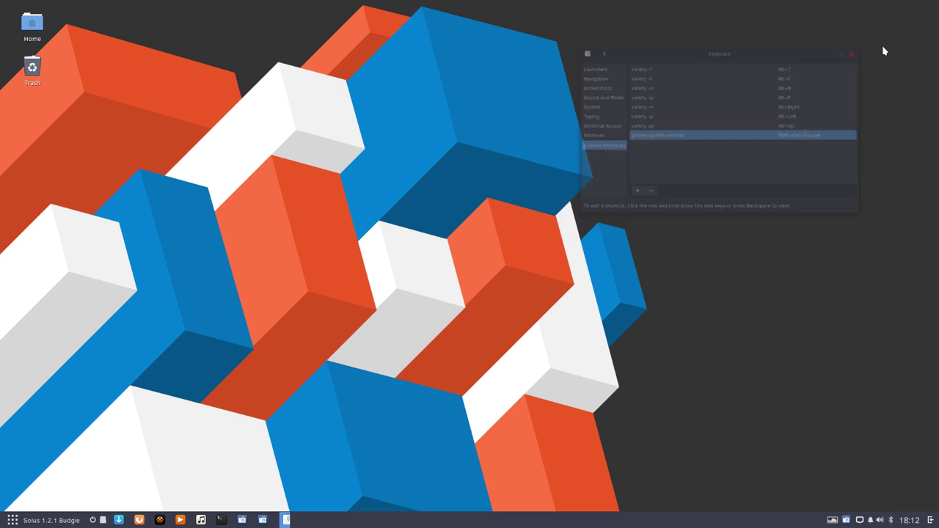